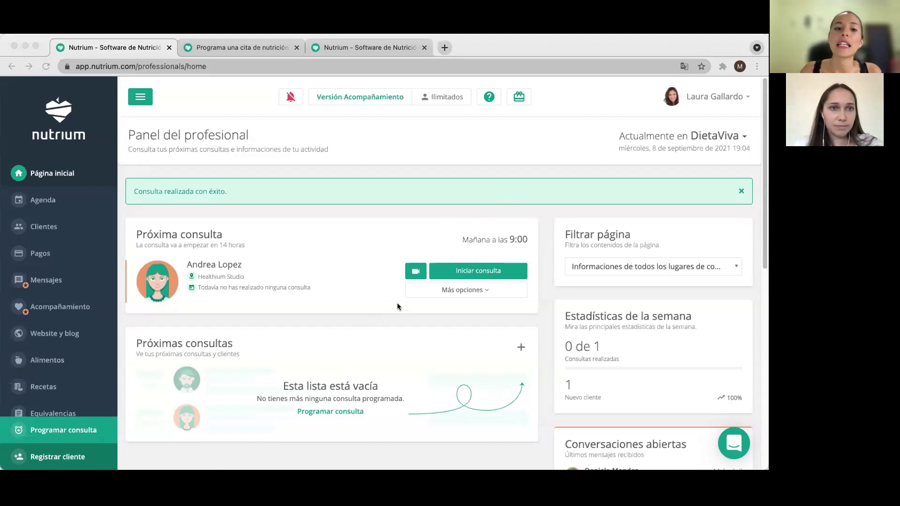
# Open the professional's own profile and go to the Lugares de consulta section
pyautogui.click(701, 96)
pyautogui.click(701, 96)
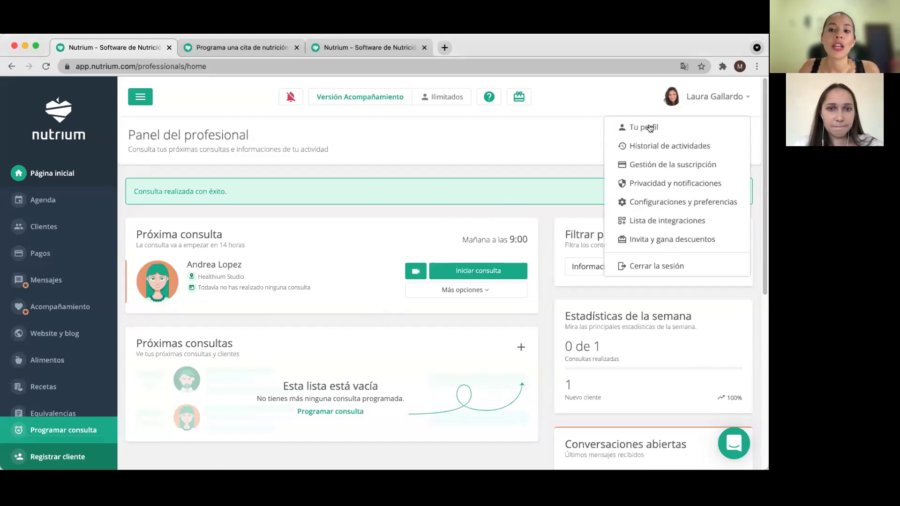
pyautogui.click(679, 128)
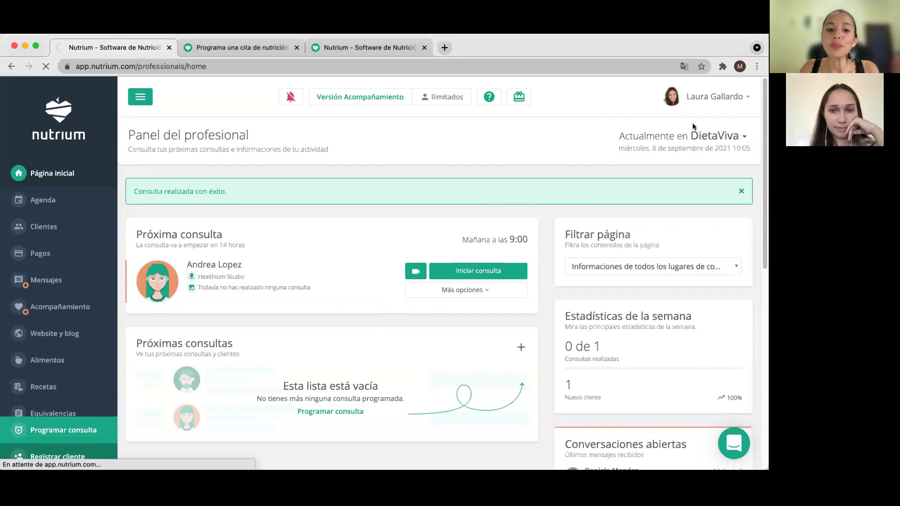
pyautogui.scroll(-3, 341, 315)
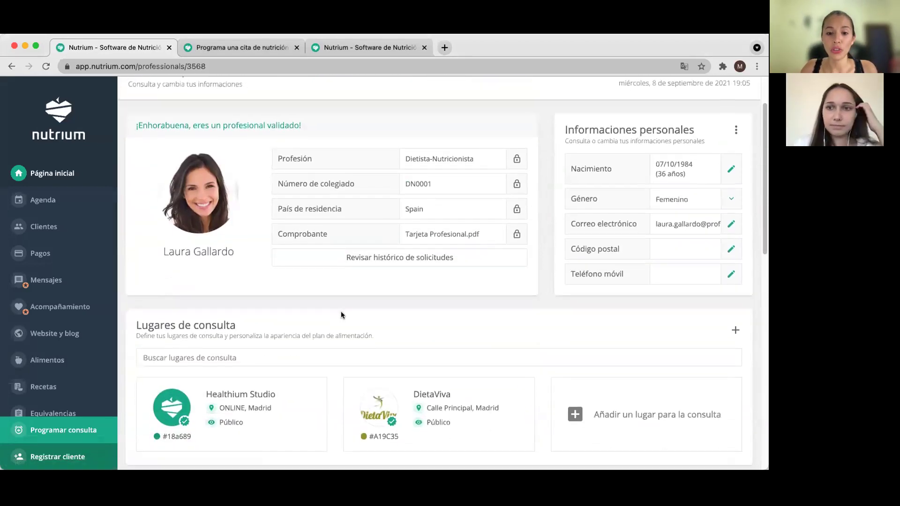
pyautogui.scroll(-1, 342, 313)
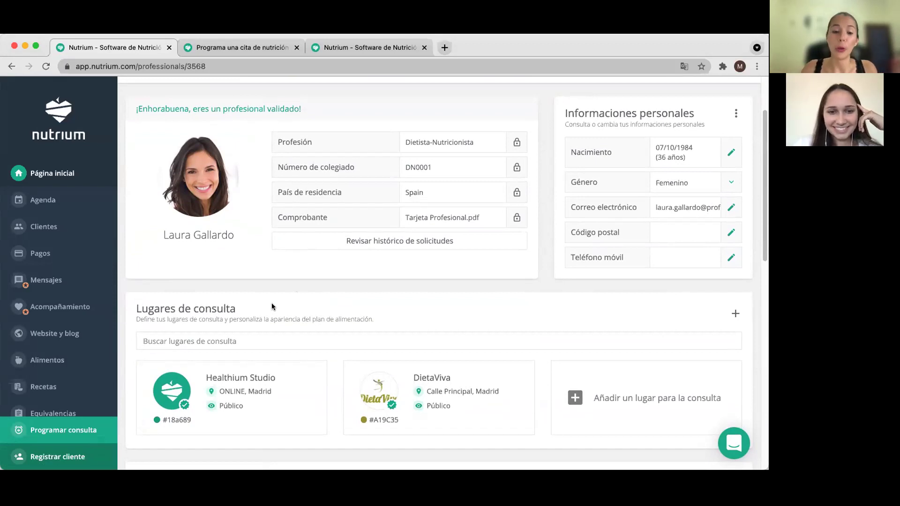
pyautogui.scroll(-3, 229, 310)
pyautogui.scroll(-1, 229, 309)
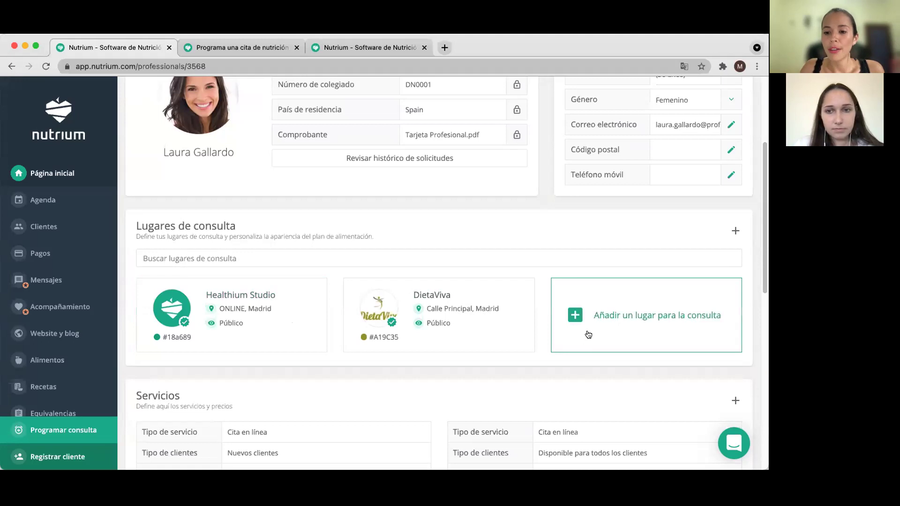
# Start a new consultation location and name it Clinica San José
pyautogui.click(660, 320)
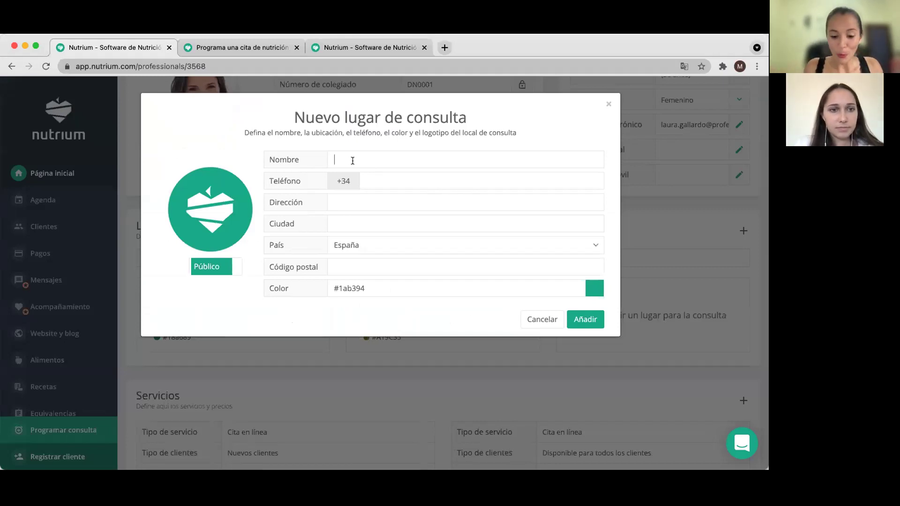
pyautogui.write('Clinic')
pyautogui.press('BackSpace')
pyautogui.press('BackSpace')
pyautogui.press('BackSpace')
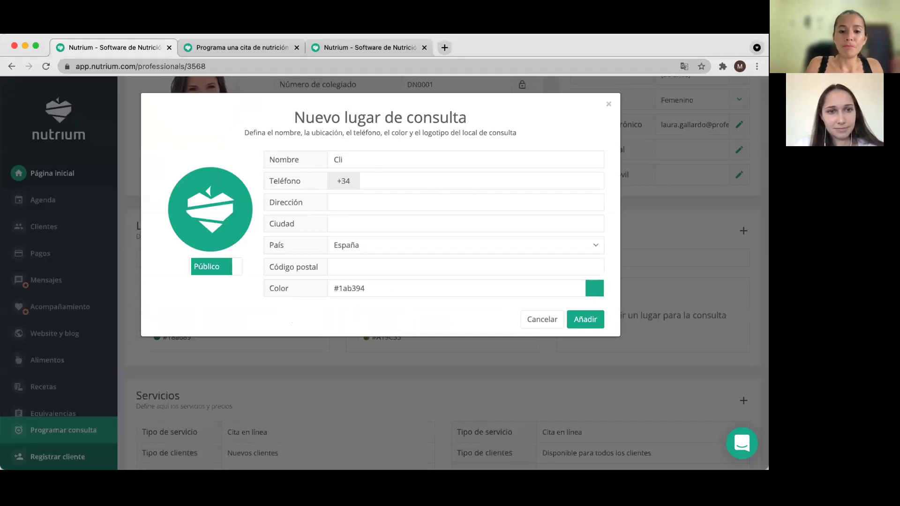
pyautogui.write('nica San ')
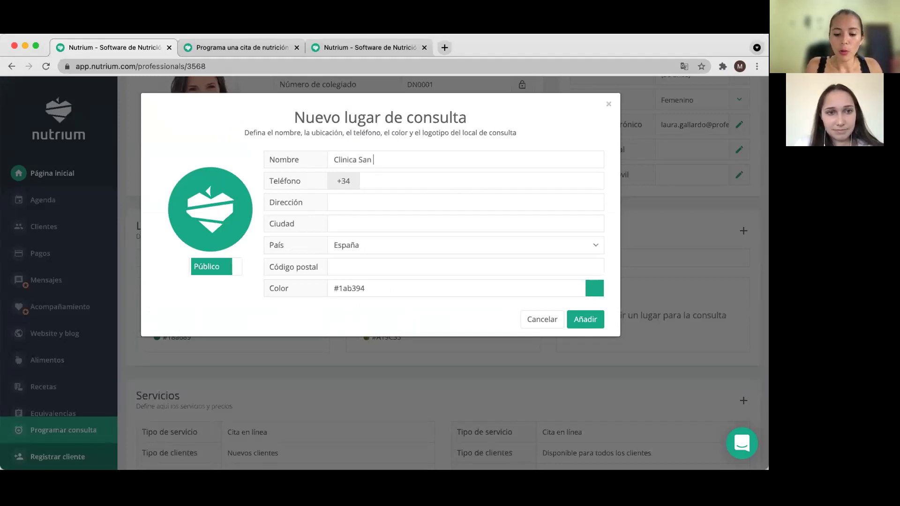
pyautogui.write('José')
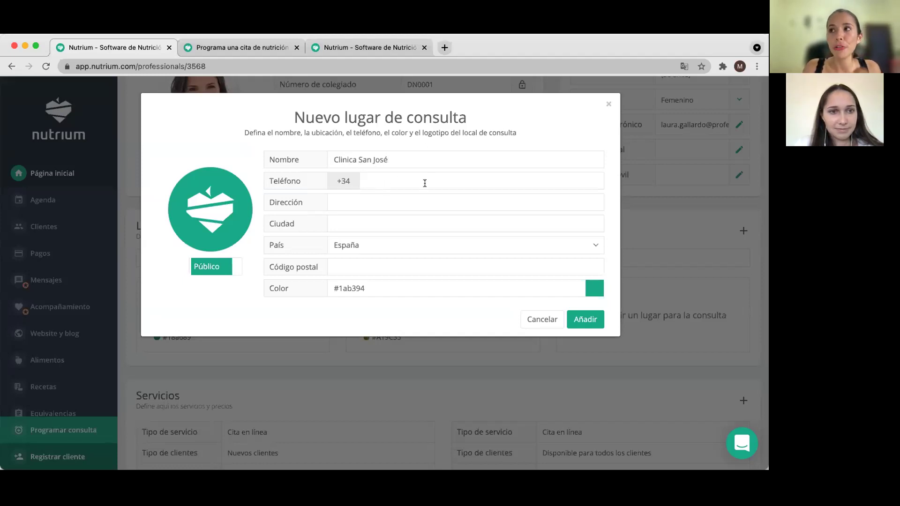
# Fill in the new location's street address and postal code, with Madrid as the city
pyautogui.click(357, 200)
pyautogui.write('Calle Perez')
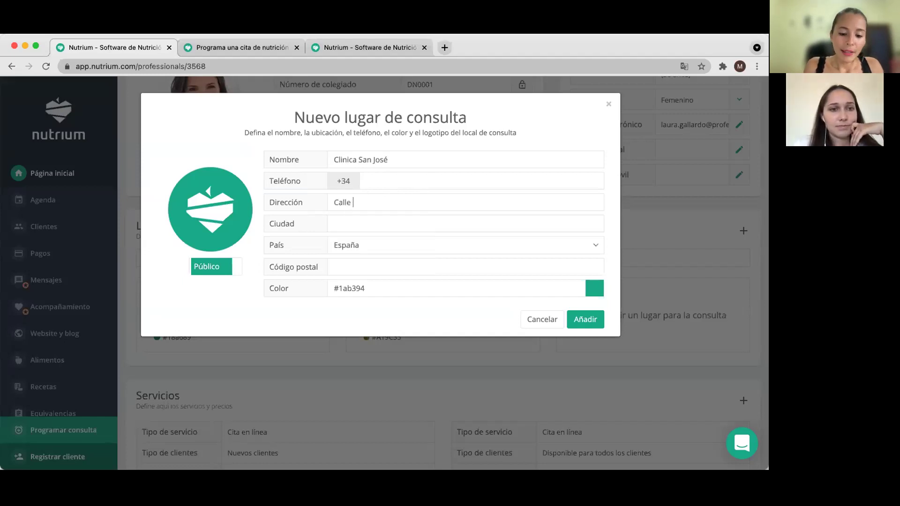
pyautogui.click(362, 221)
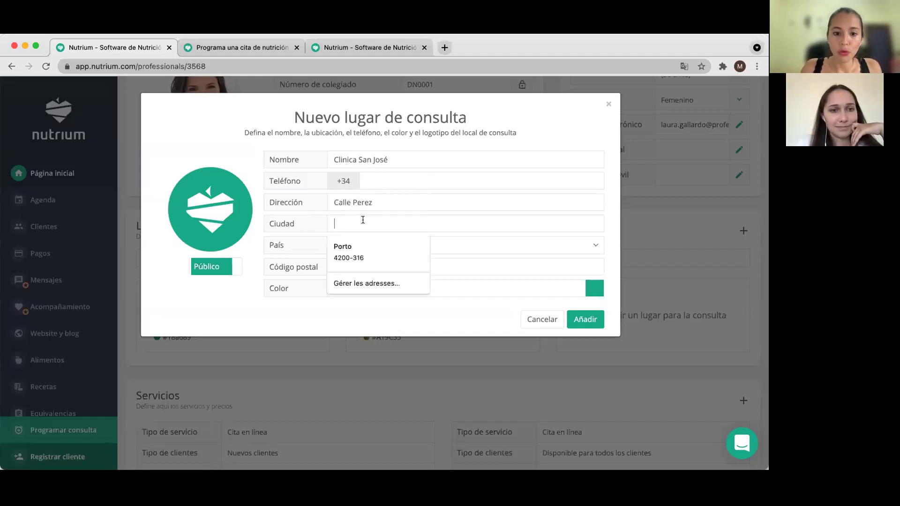
pyautogui.write('Madrid')
pyautogui.click(358, 260)
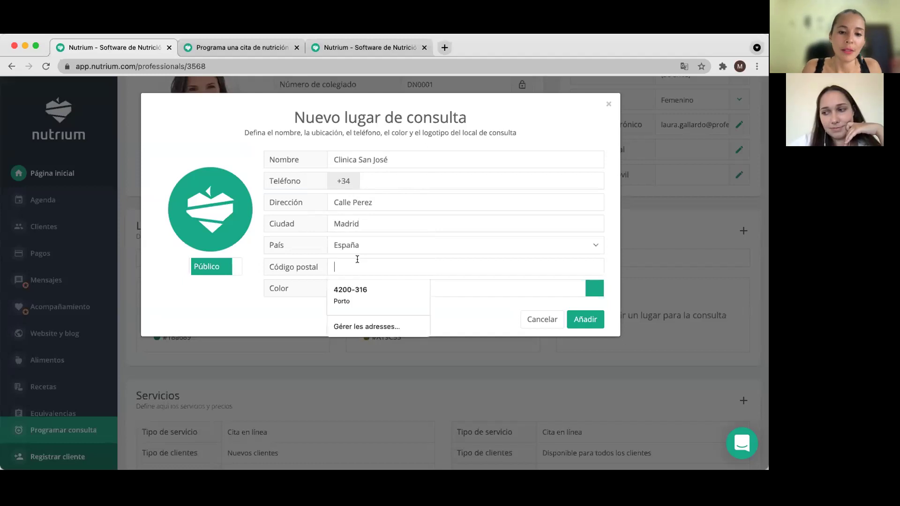
pyautogui.write('28001')
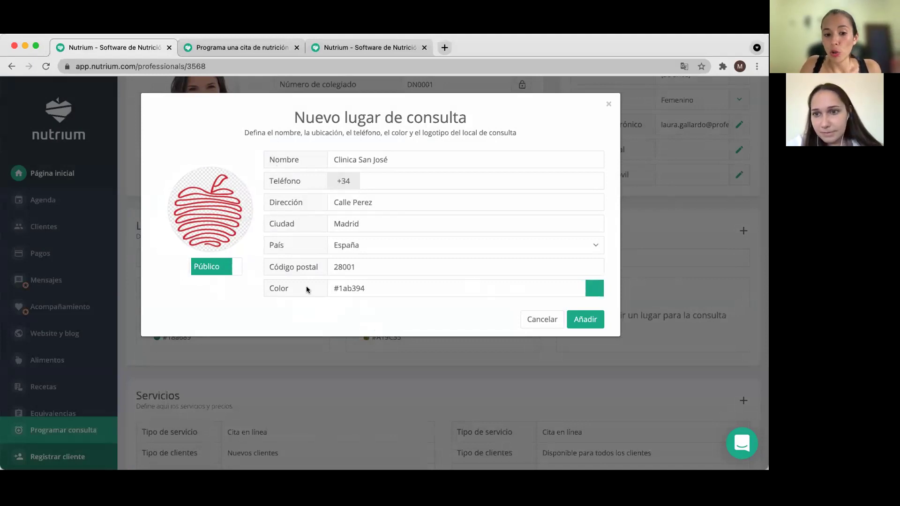
# Set the new location's colour to red #cc0000 and add the location to the profile
pyautogui.click(594, 289)
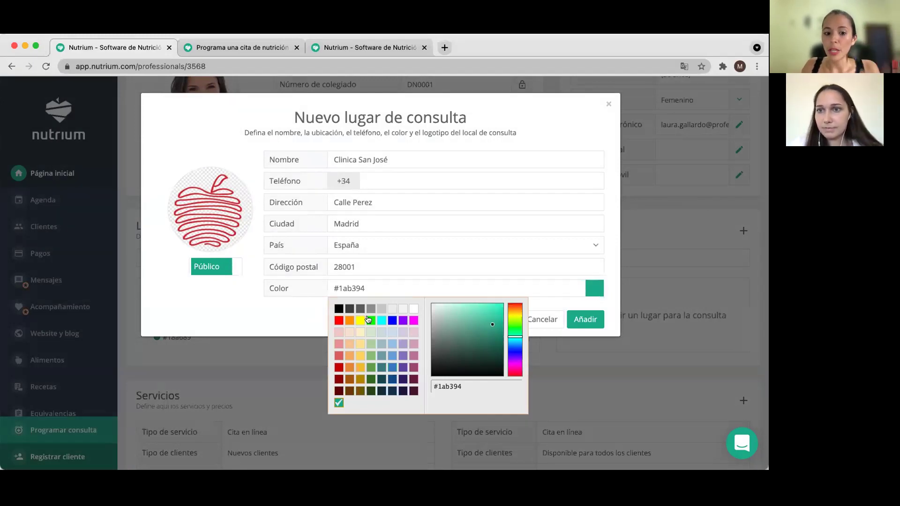
pyautogui.click(338, 368)
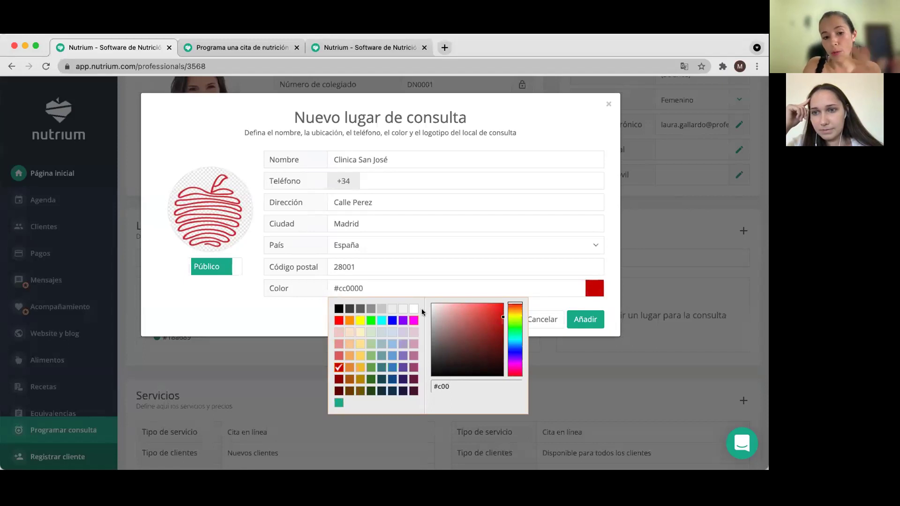
pyautogui.click(577, 307)
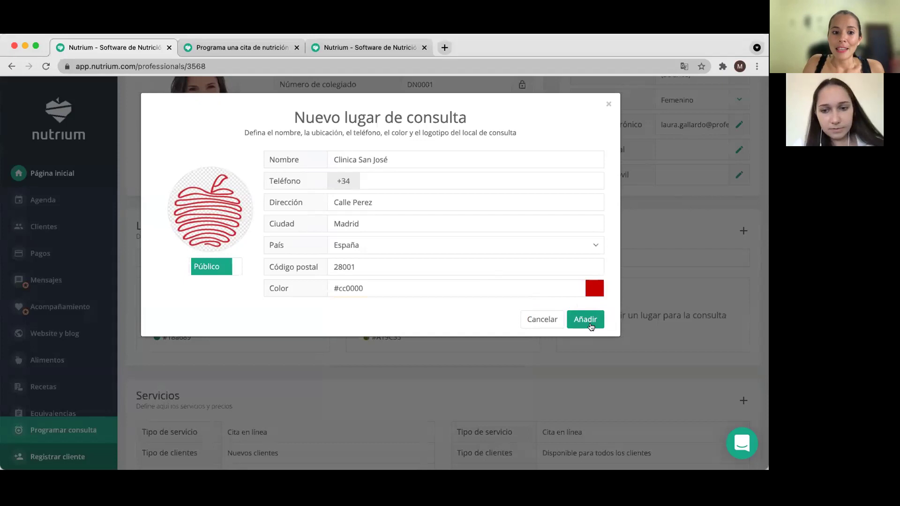
pyautogui.click(586, 320)
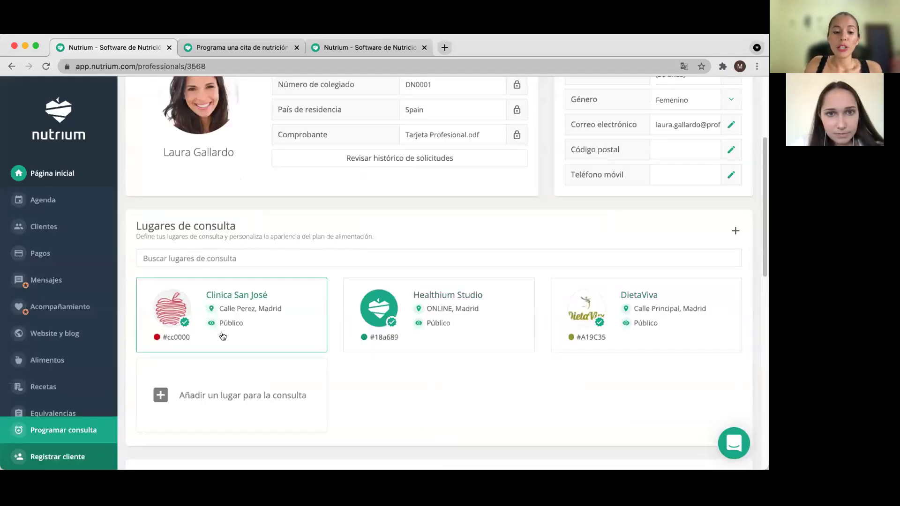
# Review the details and public visibility setting of Clinica San José and Healthium Studio, leaving both locations unedited
pyautogui.click(222, 337)
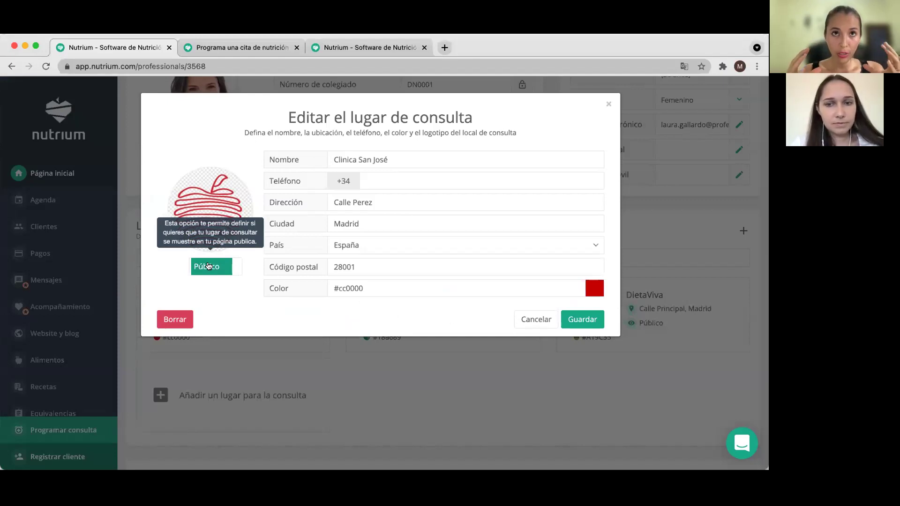
pyautogui.click(608, 106)
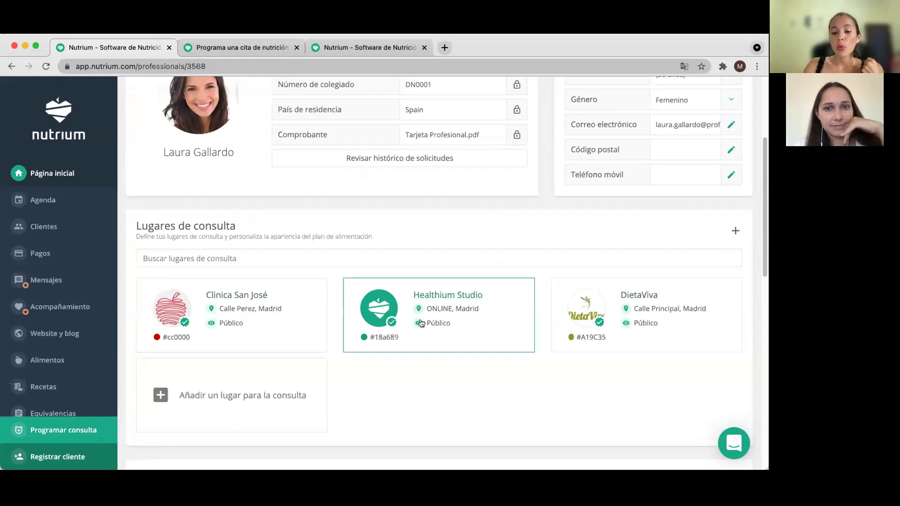
pyautogui.click(477, 328)
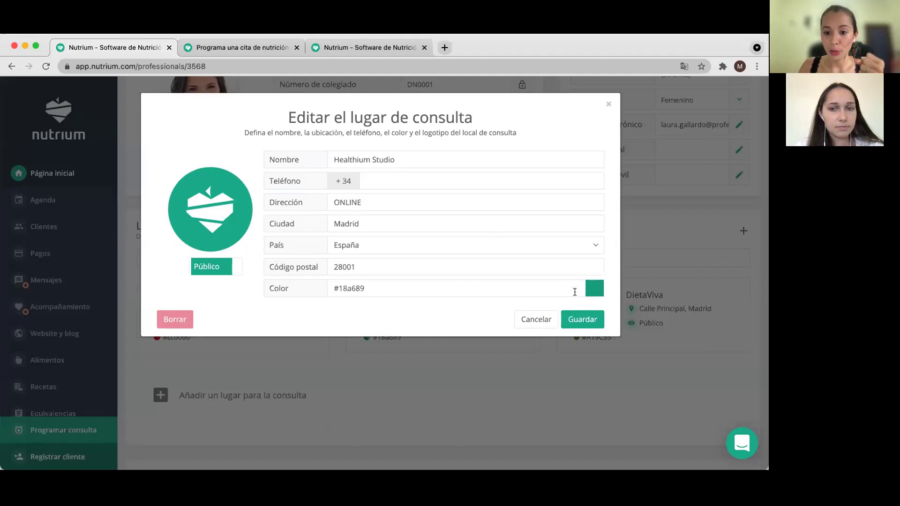
pyautogui.click(582, 320)
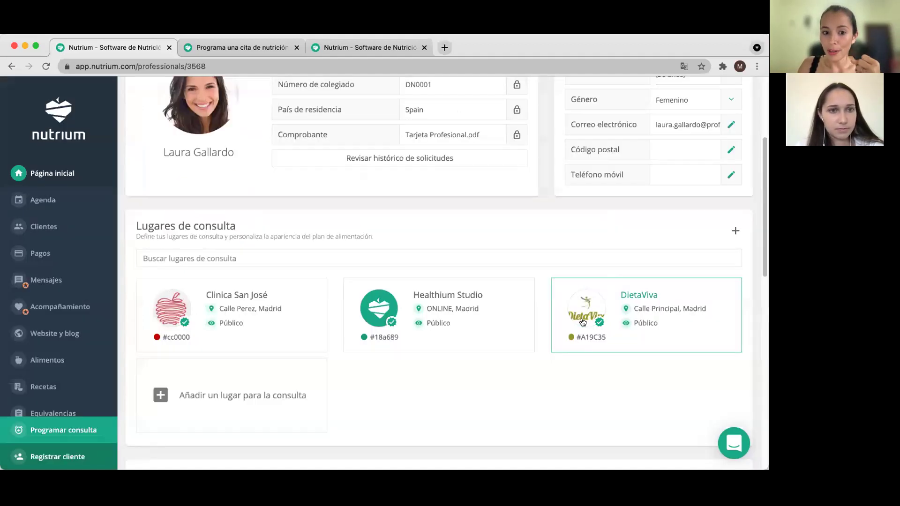
# Open the professional's public web page from the appointment booking page and browse the locations under Lugares de consulta
pyautogui.click(243, 47)
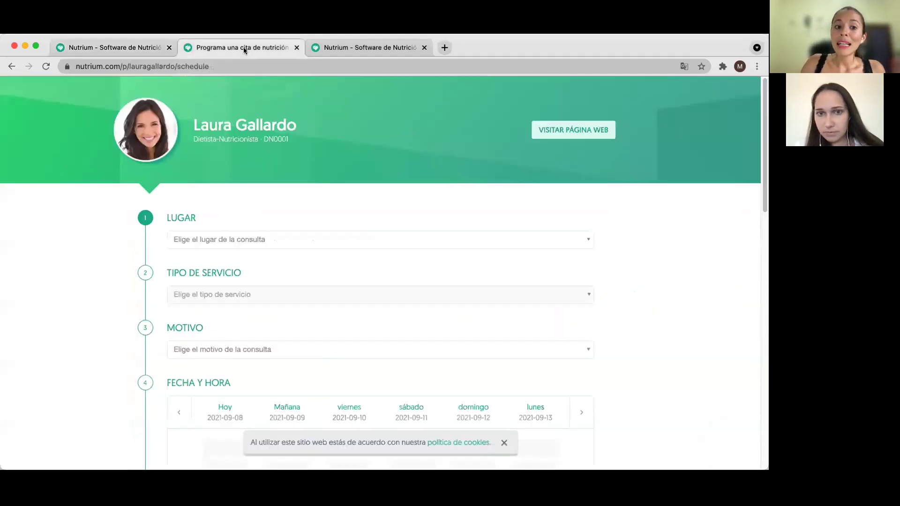
pyautogui.click(575, 135)
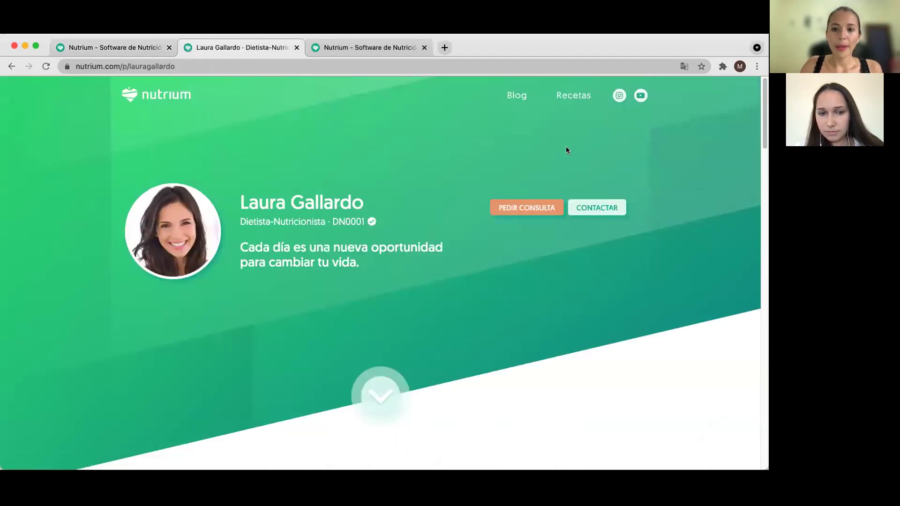
pyautogui.scroll(-3, 566, 147)
pyautogui.scroll(-4, 566, 150)
pyautogui.scroll(-6, 567, 149)
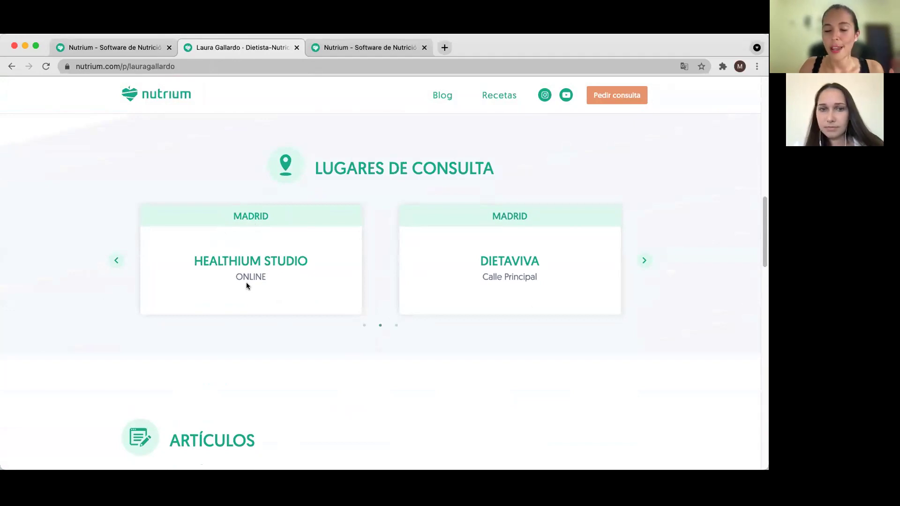
pyautogui.click(645, 261)
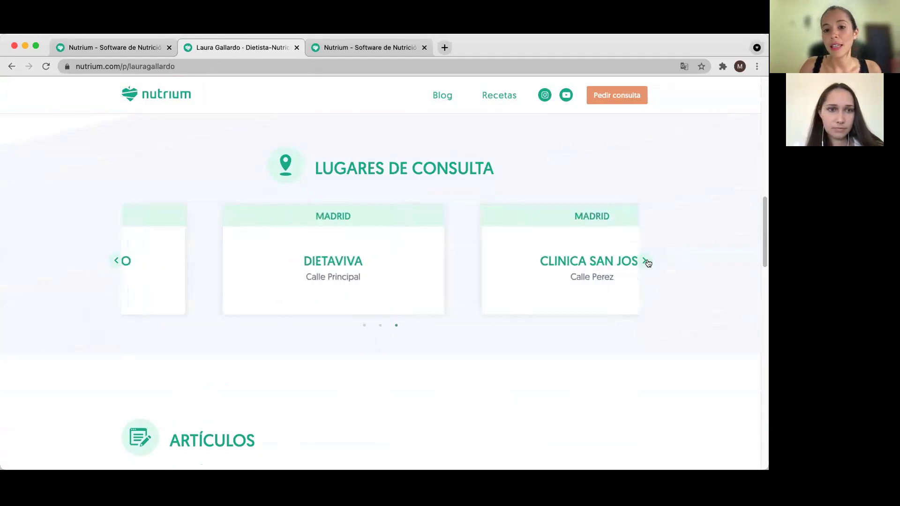
pyautogui.click(641, 260)
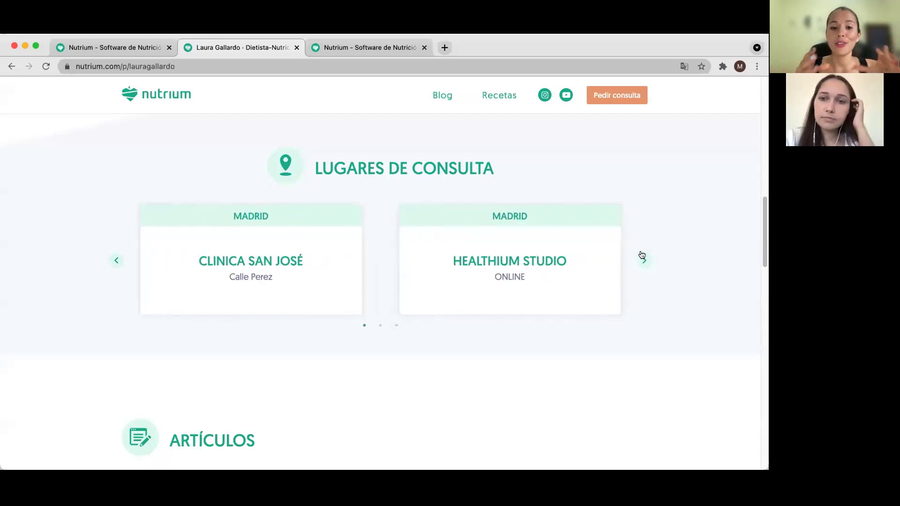
# Back in the professional profile, start a new service of type Cita presencial for Clientes recurrentes
pyautogui.click(129, 45)
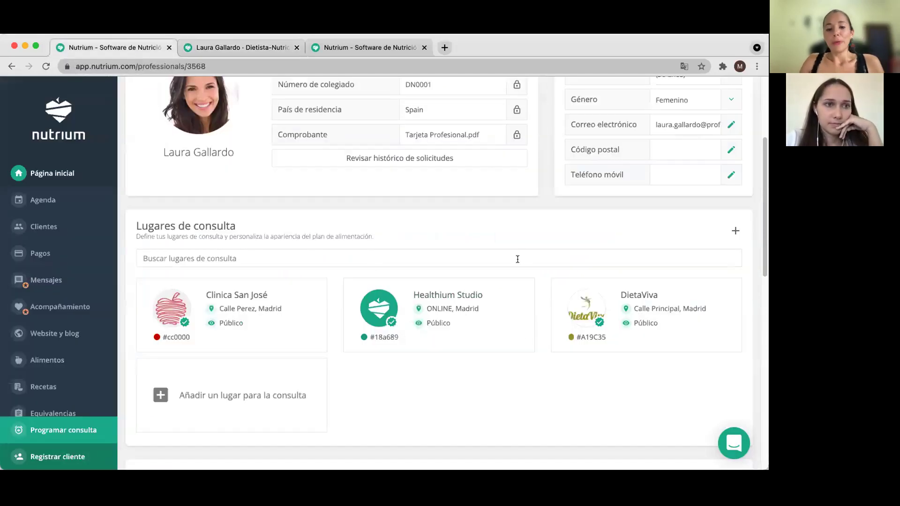
pyautogui.scroll(-3, 516, 262)
pyautogui.scroll(-5, 520, 257)
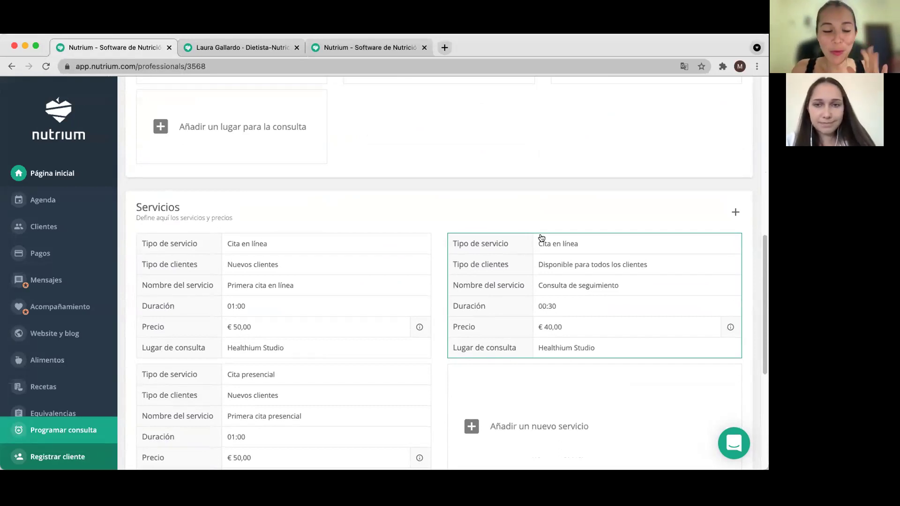
pyautogui.scroll(-2, 415, 192)
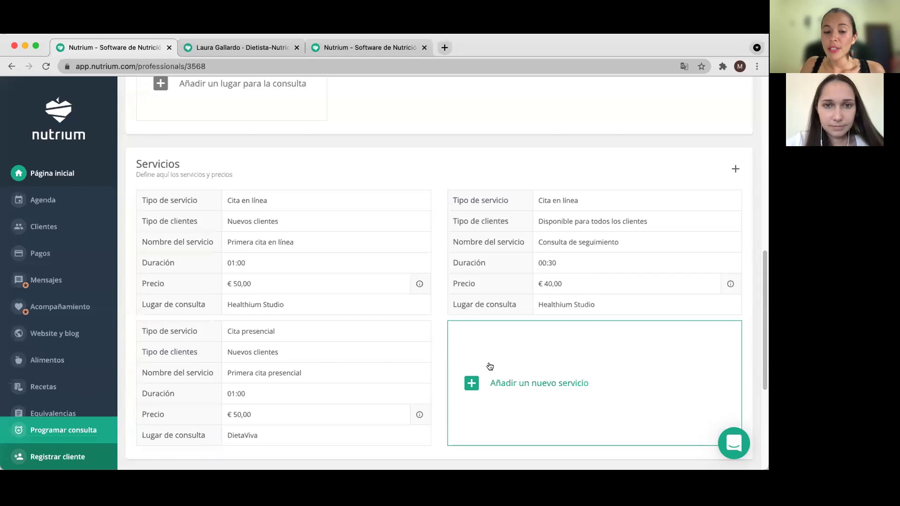
pyautogui.scroll(-1, 488, 367)
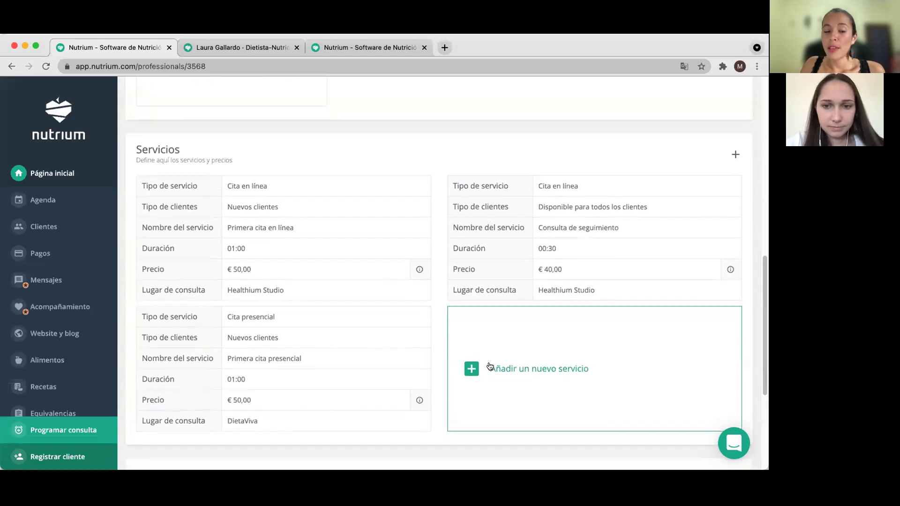
pyautogui.click(544, 370)
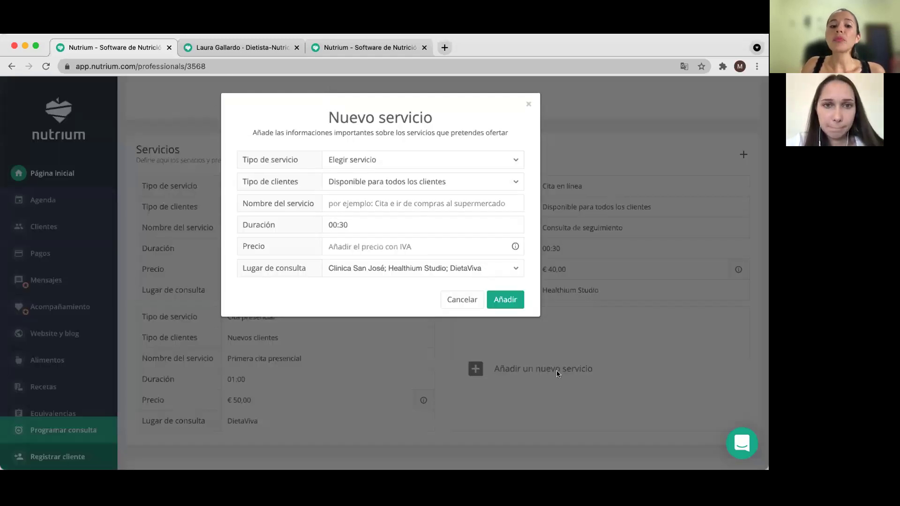
pyautogui.click(433, 162)
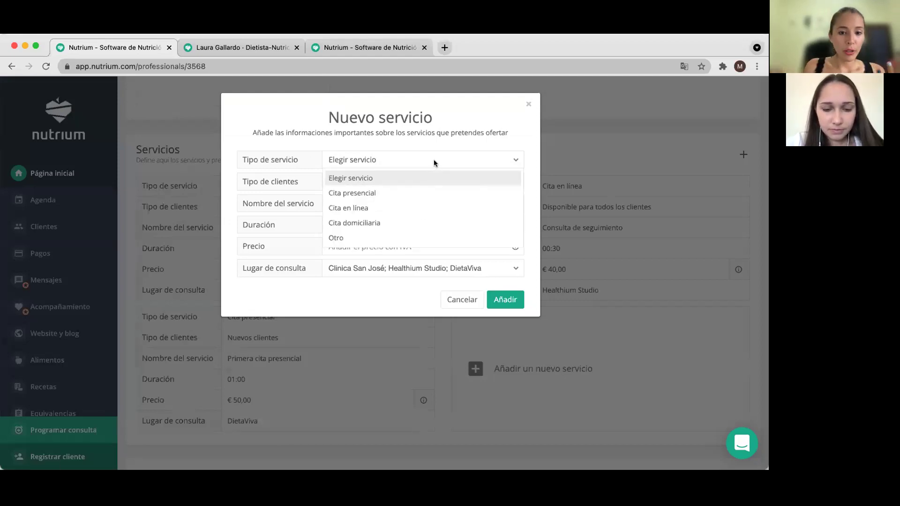
pyautogui.click(366, 197)
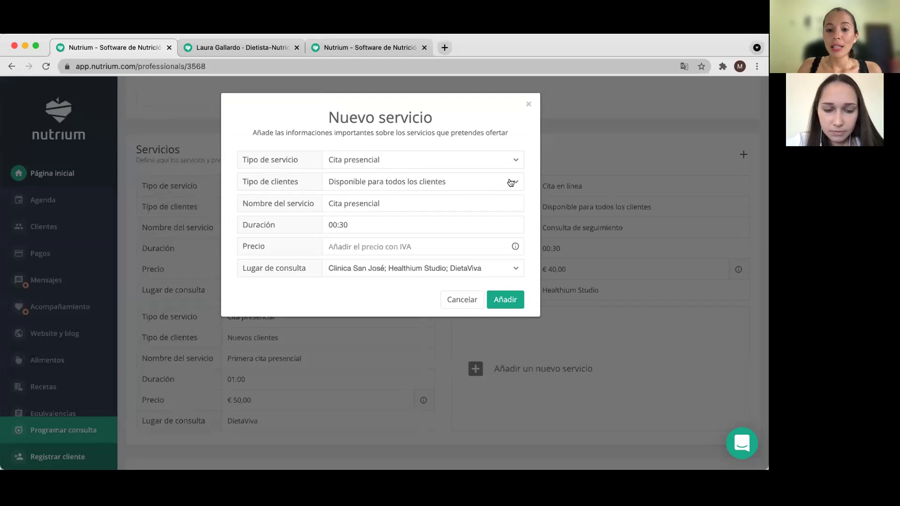
pyautogui.click(479, 182)
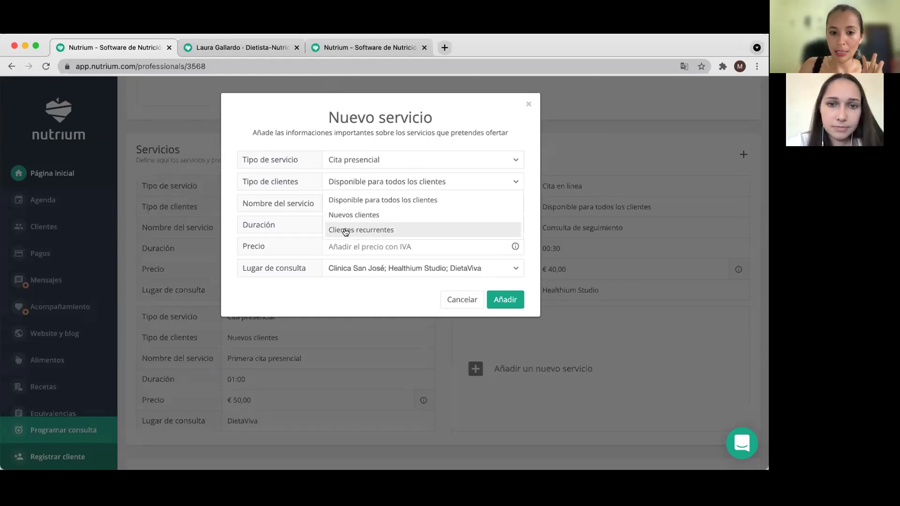
pyautogui.click(345, 230)
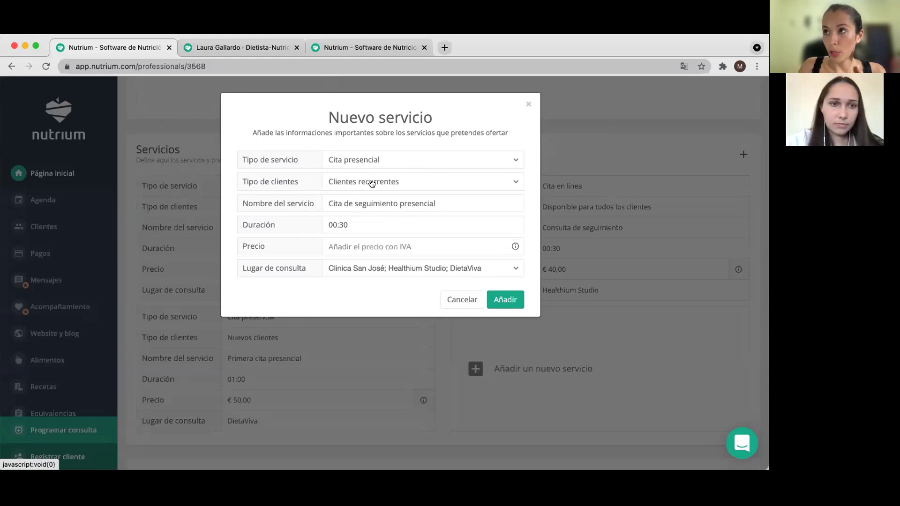
# Name the new service Cita de seguimiento en el consultorio and set its price to € 40,00
pyautogui.click(440, 203)
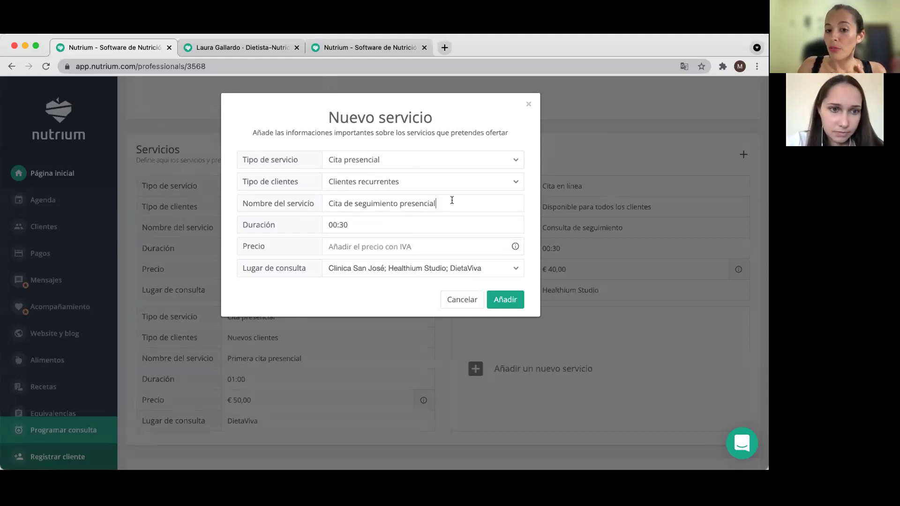
pyautogui.doubleClick(412, 203)
pyautogui.press('BackSpace')
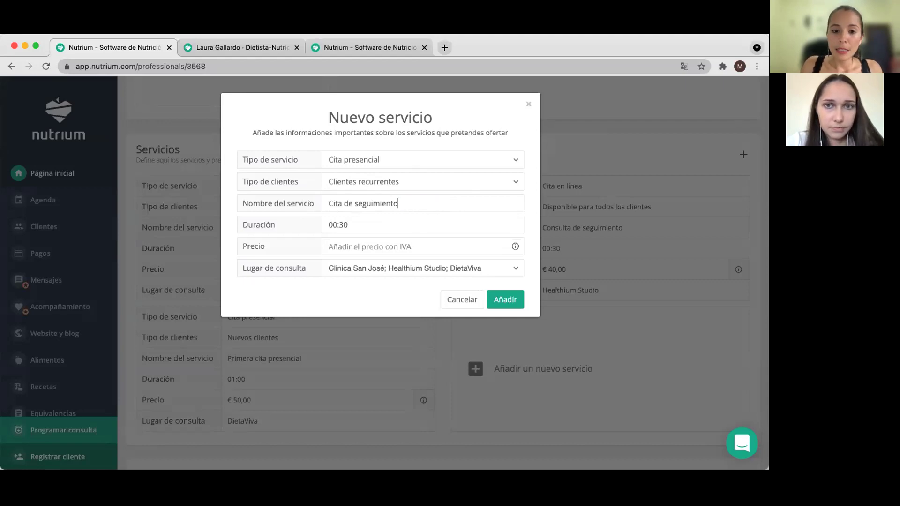
pyautogui.write('en el consultorio')
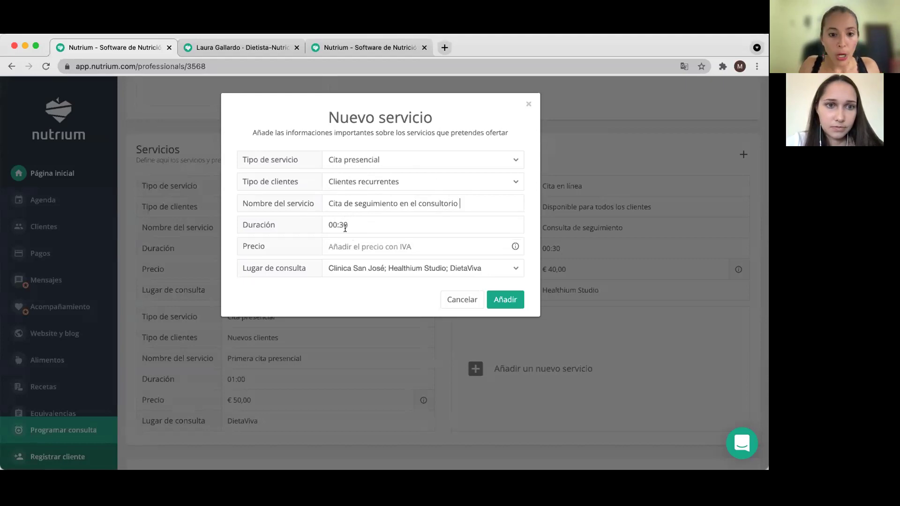
pyautogui.click(340, 244)
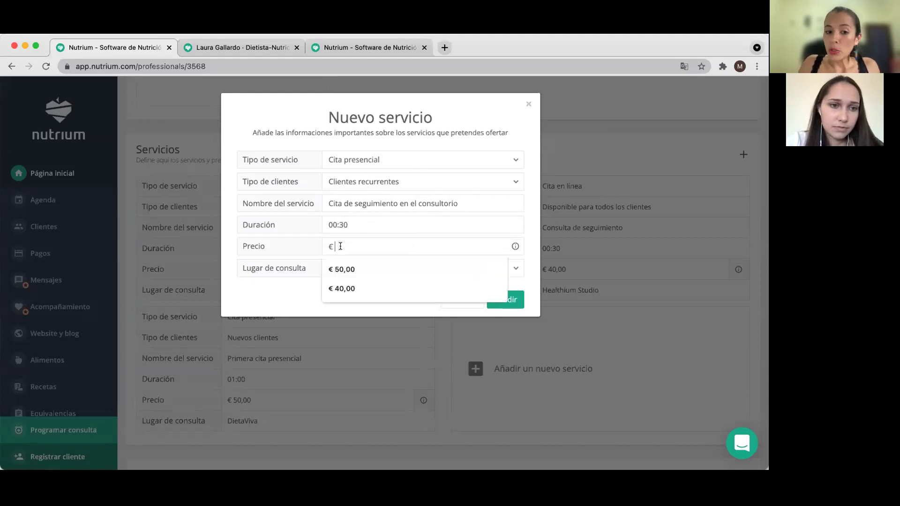
pyautogui.click(339, 289)
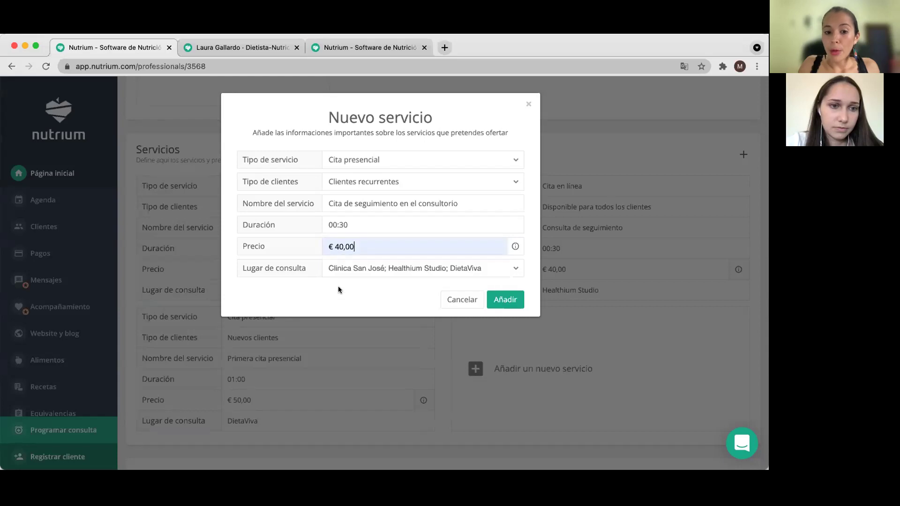
# Restrict the service to the DietaViva location by deselecting Healthium Studio and Clinica San José, and add the service
pyautogui.click(516, 271)
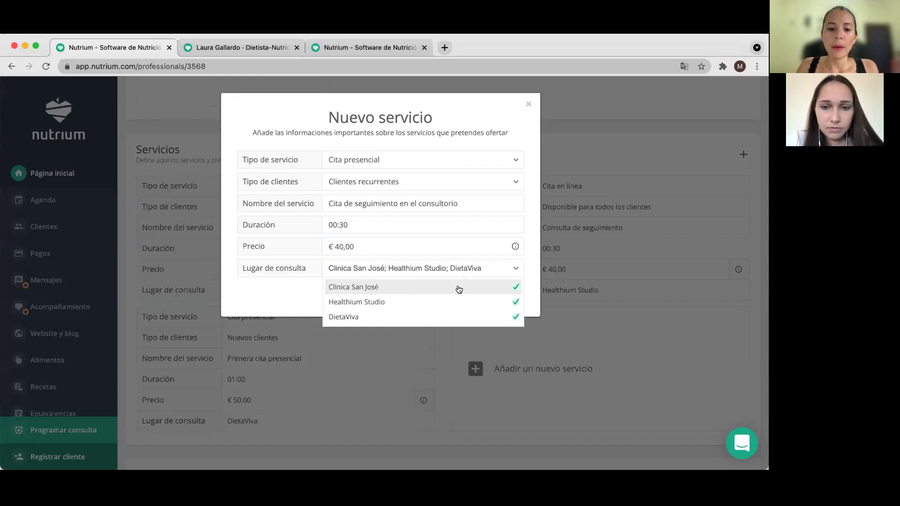
pyautogui.click(374, 304)
pyautogui.click(360, 287)
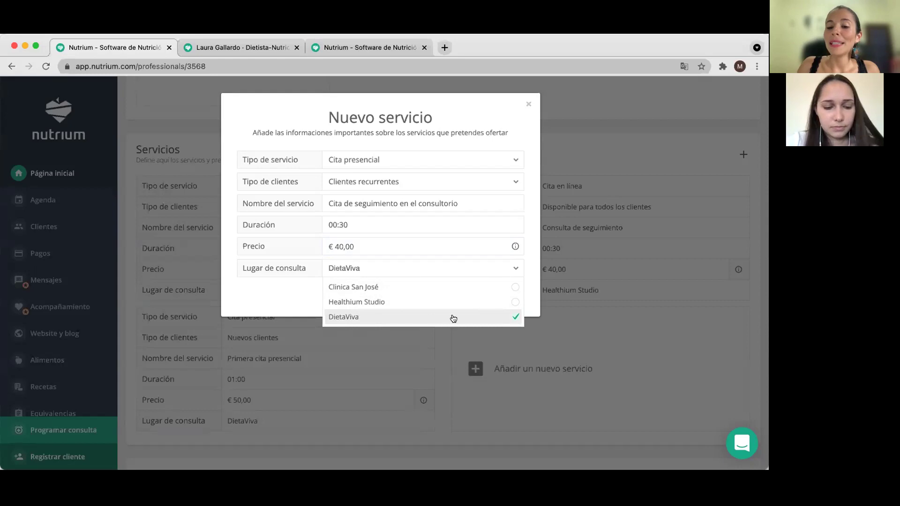
pyautogui.click(525, 298)
pyautogui.click(507, 301)
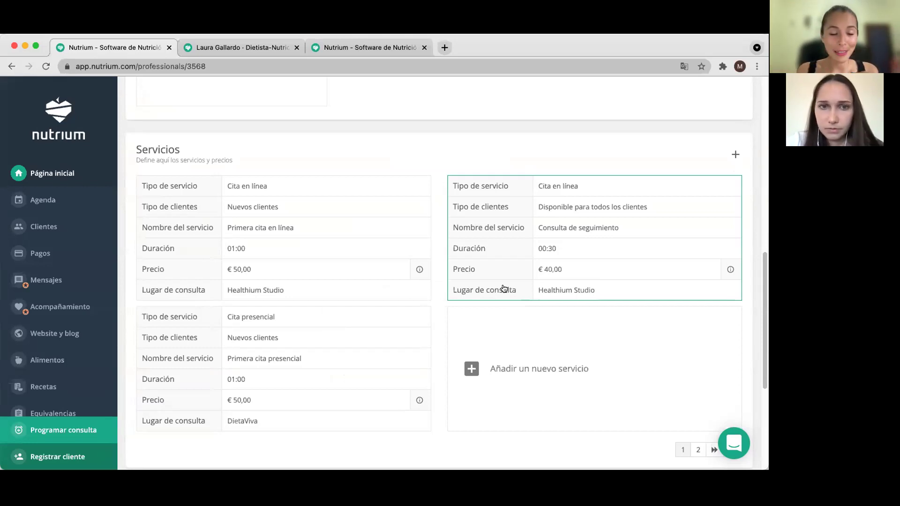
# Open the appointment booking form from the professional's public web page
pyautogui.click(246, 50)
pyautogui.scroll(10, 494, 157)
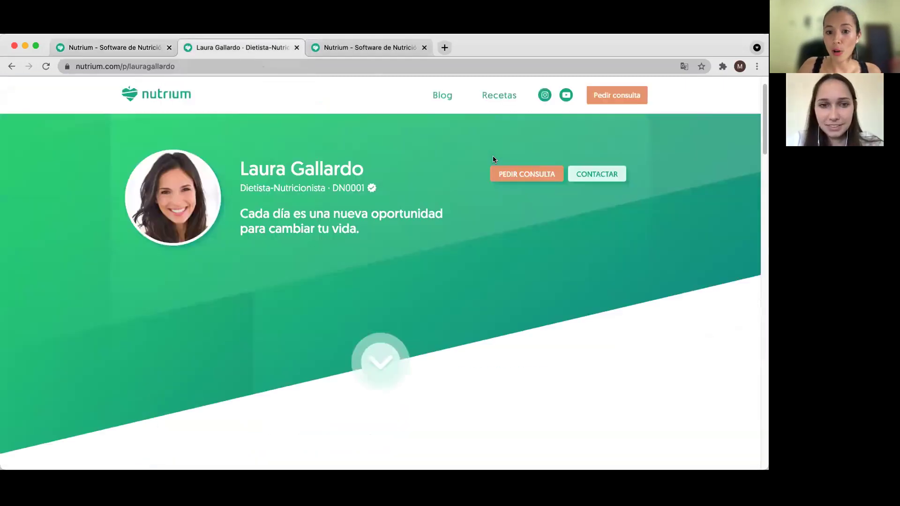
pyautogui.click(521, 206)
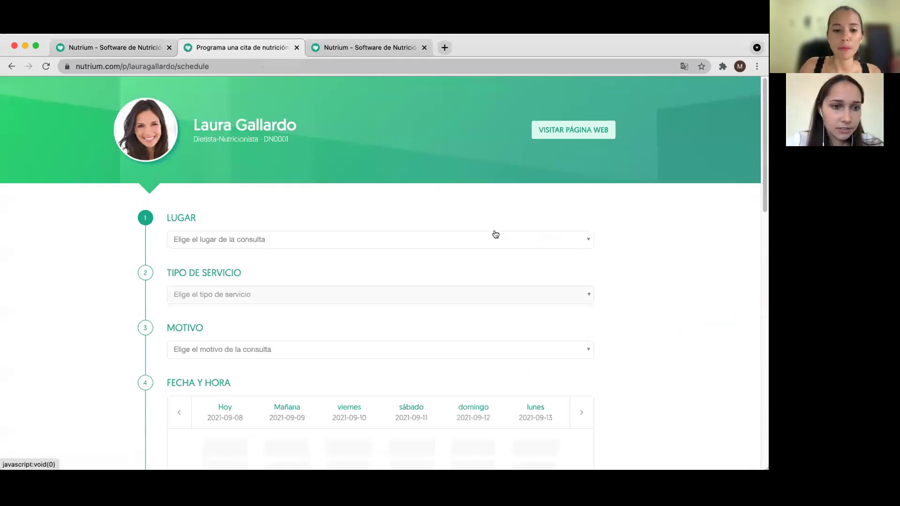
pyautogui.scroll(-1, 468, 225)
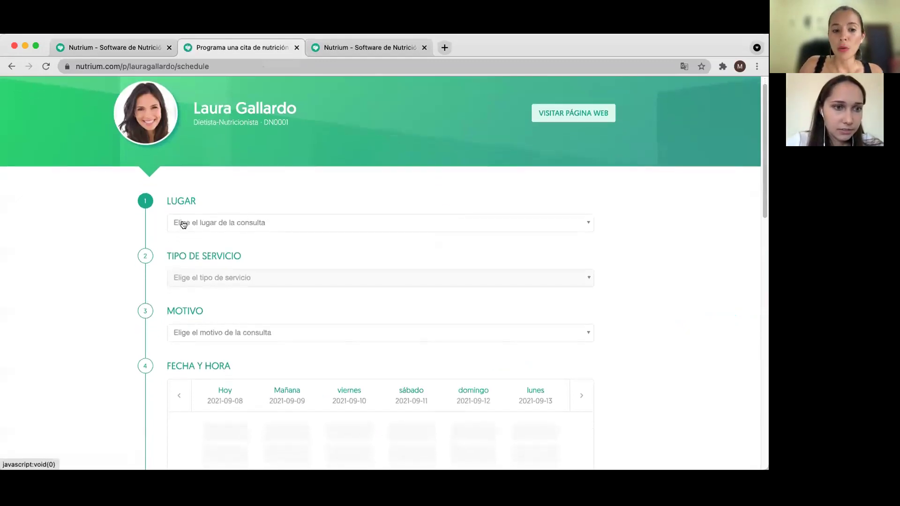
pyautogui.scroll(-1, 238, 138)
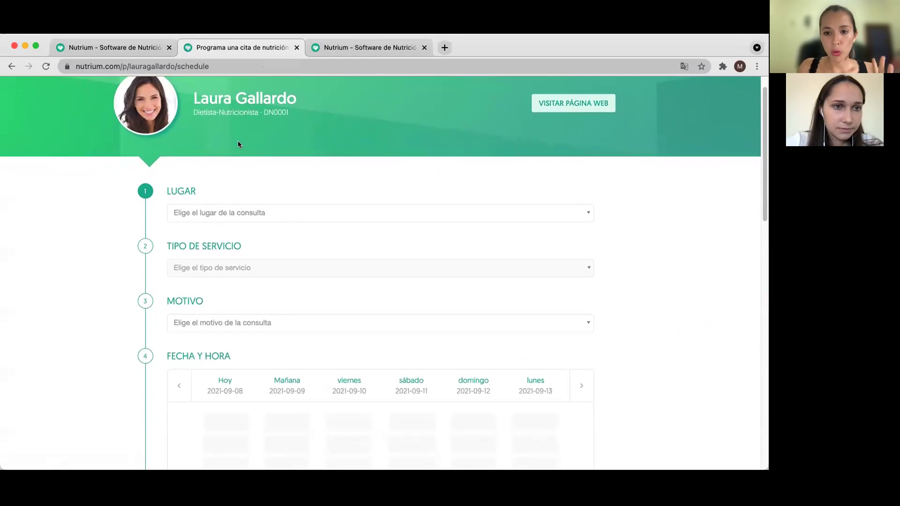
# Choose DietaViva as the consultation location in the booking form and view the service types offered there
pyautogui.click(240, 214)
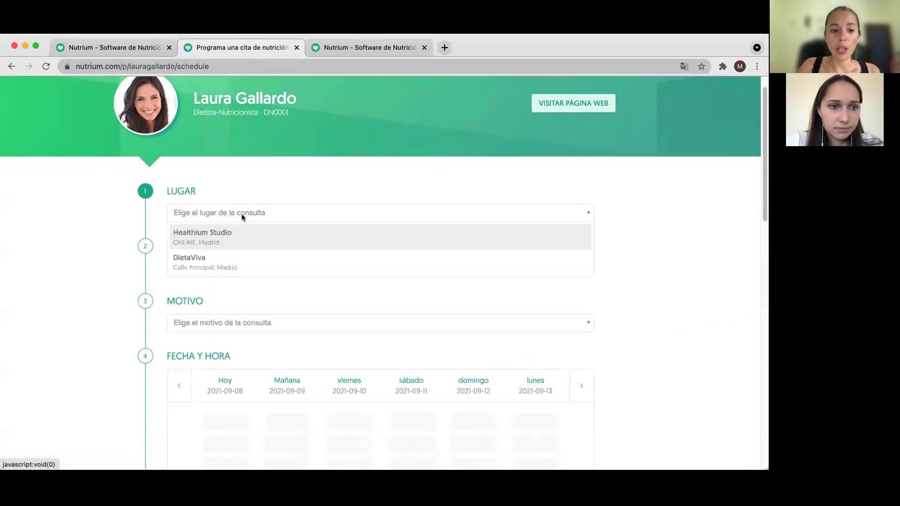
pyautogui.scroll(-1, 224, 243)
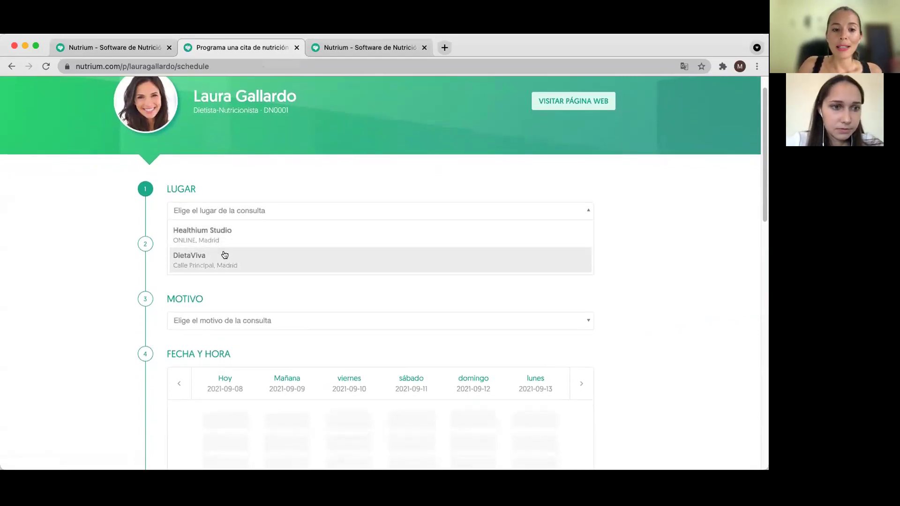
pyautogui.click(198, 263)
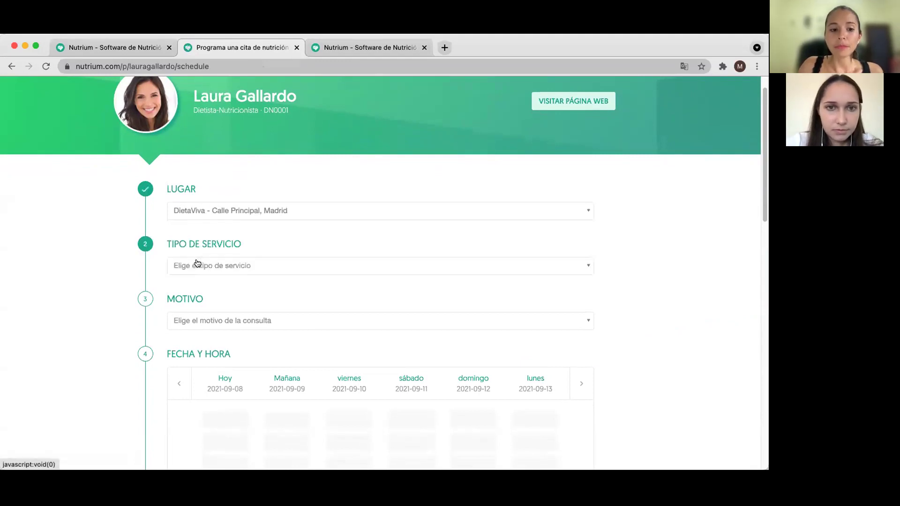
pyautogui.click(184, 267)
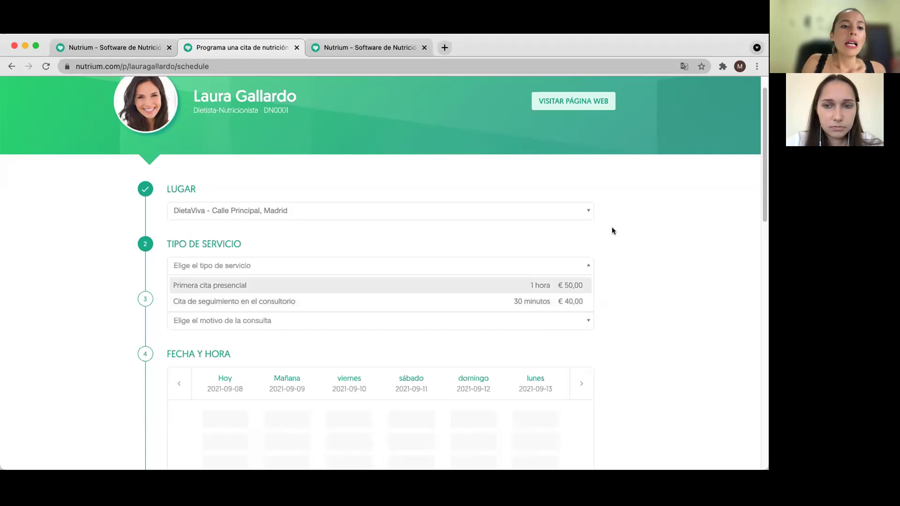
# Return to the professional's account and open the working hours definition from the Agenda
pyautogui.click(107, 44)
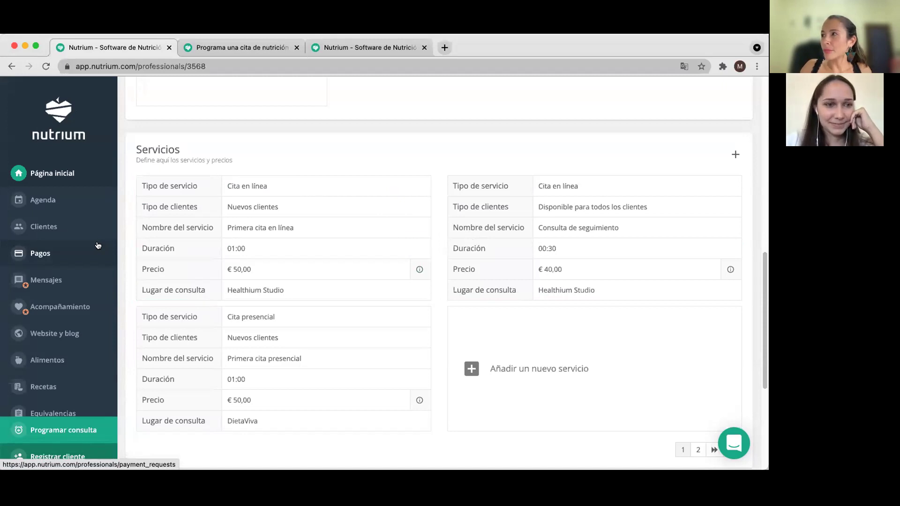
pyautogui.click(29, 206)
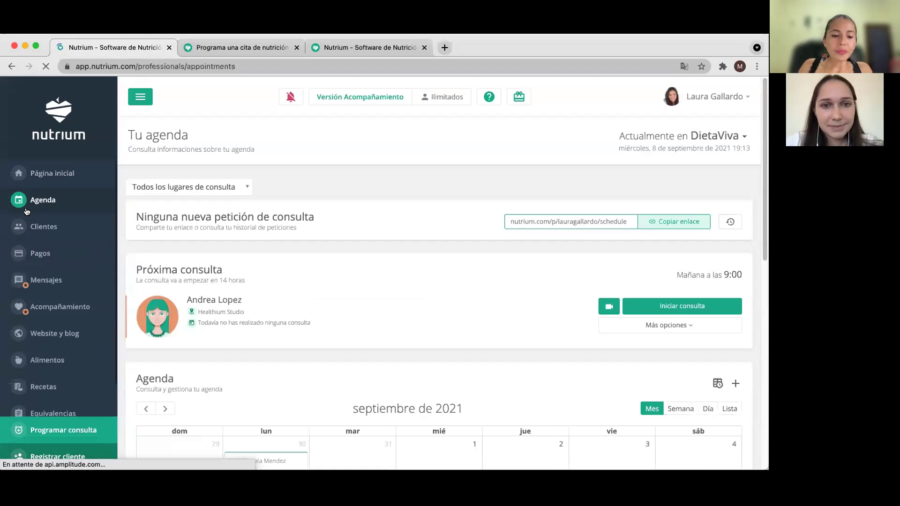
pyautogui.scroll(-1, 282, 253)
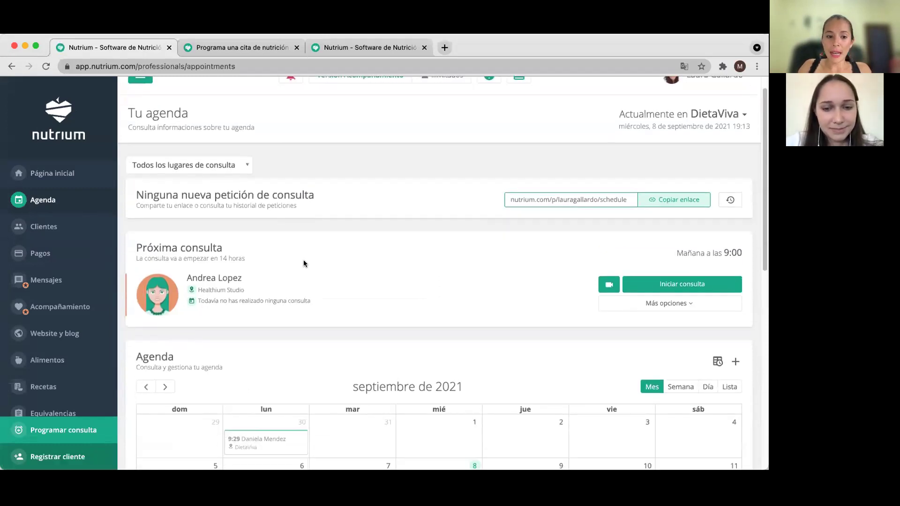
pyautogui.scroll(-3, 303, 263)
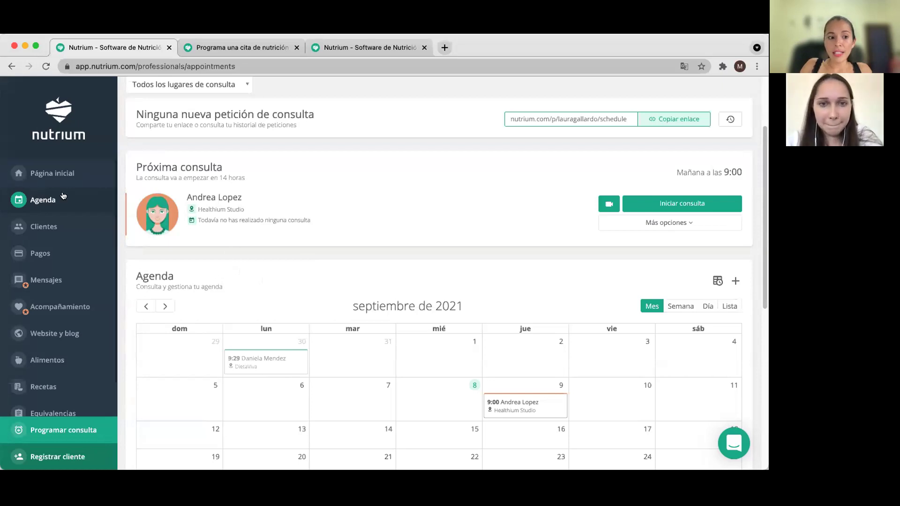
pyautogui.scroll(-1, 707, 268)
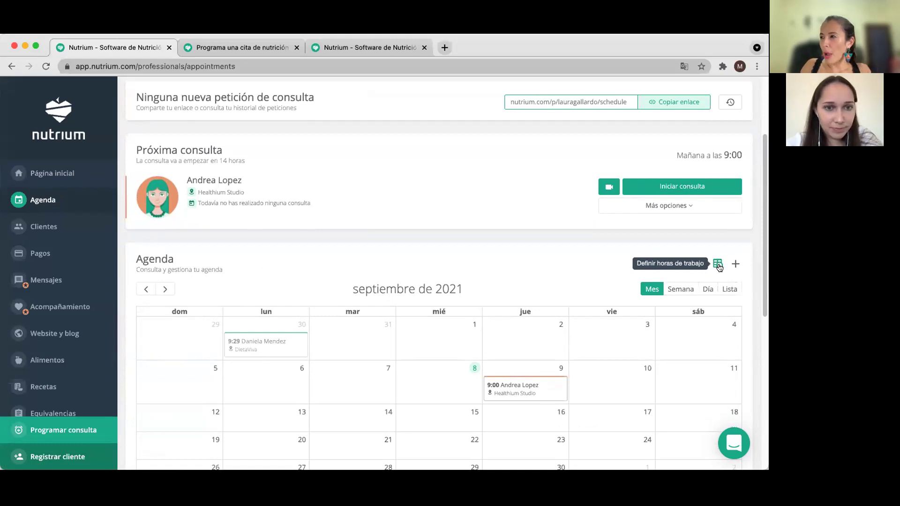
pyautogui.click(719, 265)
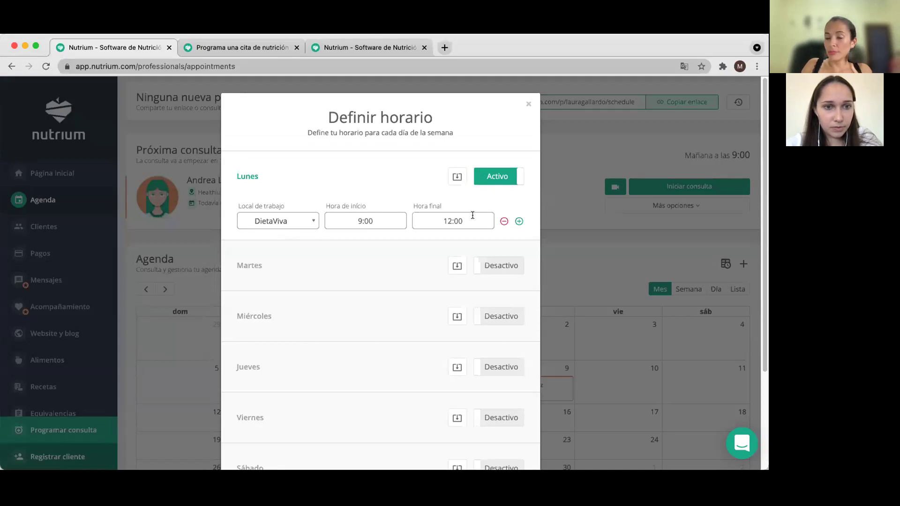
# Add a second Lunes time range at Clinica San José from 12:00 to 18:00, and import the Lunes schedule into Martes
pyautogui.click(520, 222)
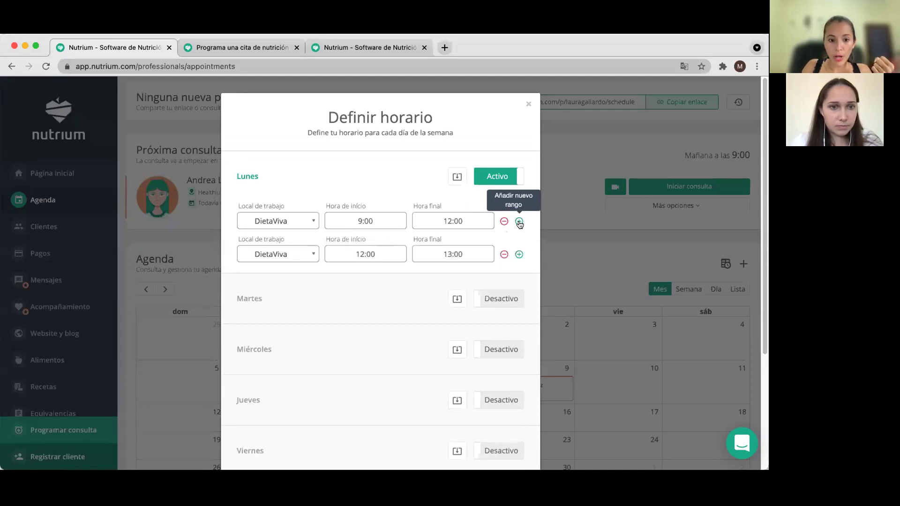
pyautogui.click(304, 253)
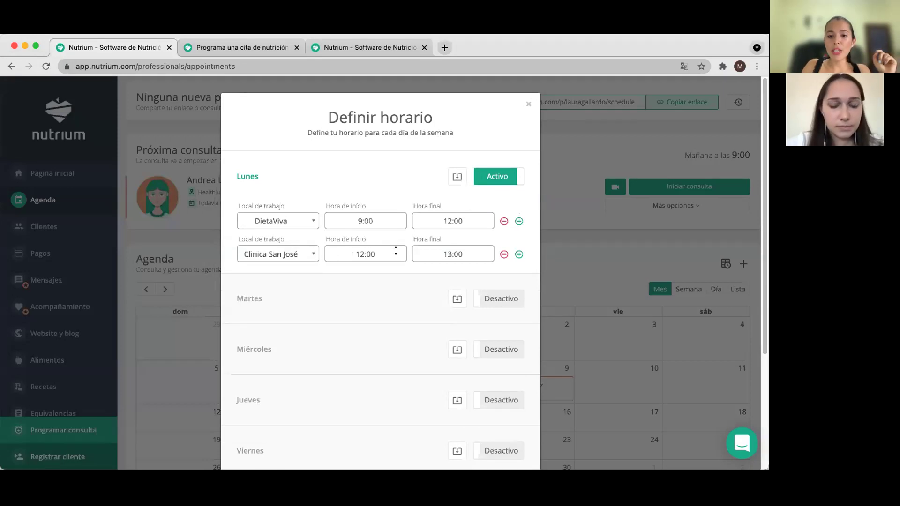
pyautogui.click(442, 252)
pyautogui.click(427, 327)
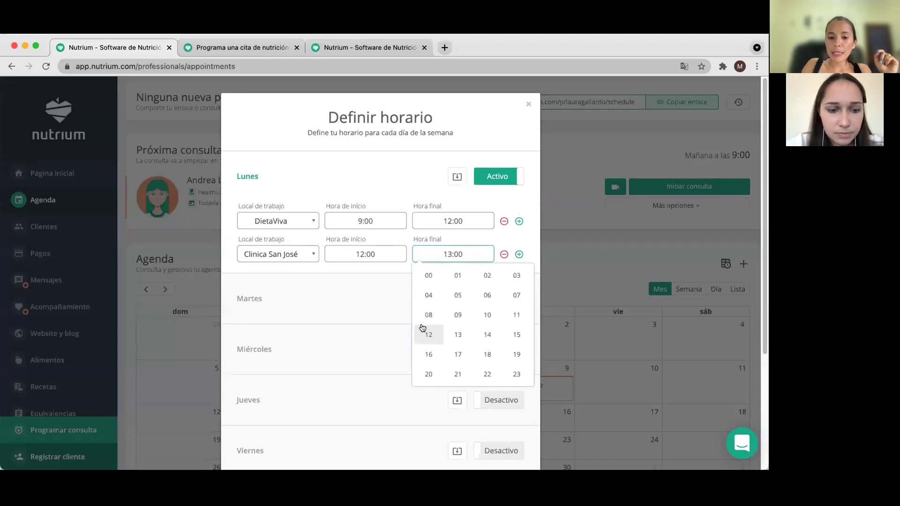
pyautogui.click(482, 355)
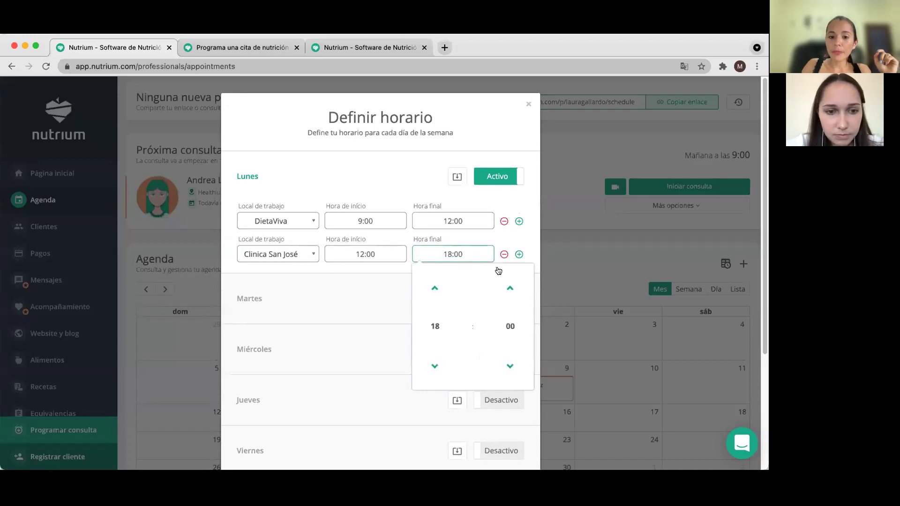
pyautogui.click(534, 255)
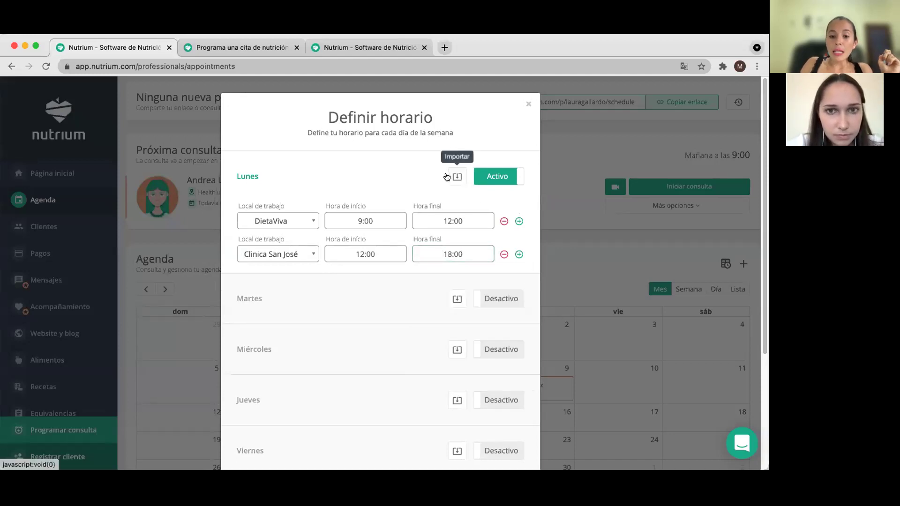
pyautogui.click(458, 300)
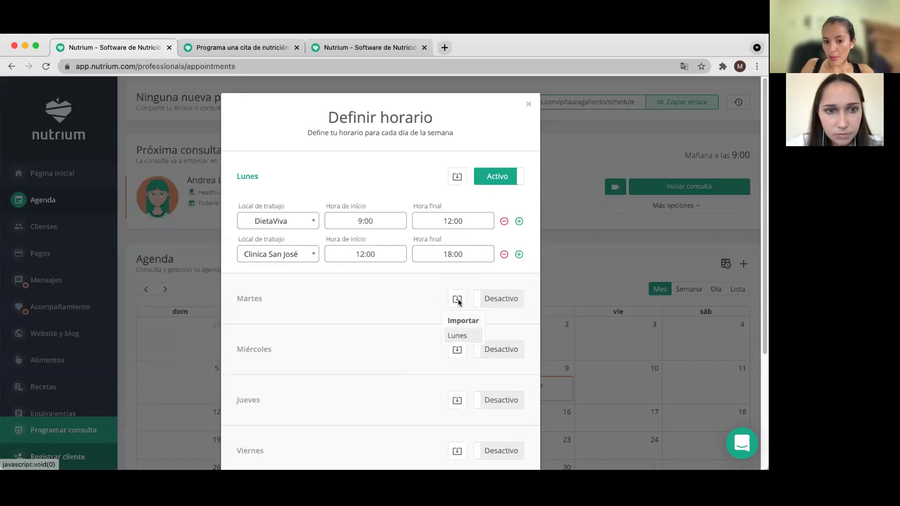
pyautogui.click(456, 337)
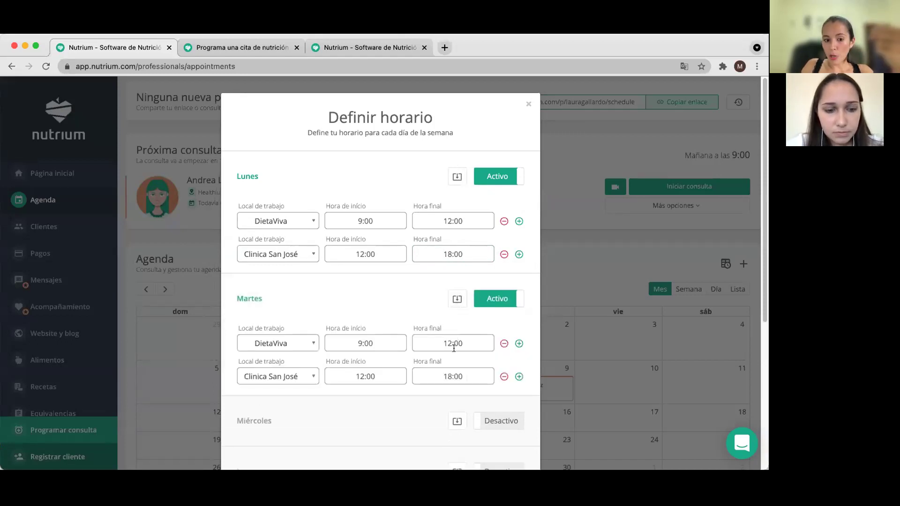
# Activate Miércoles in the schedule with Clinica San José as the workplace and 12:00 as the start time
pyautogui.scroll(-3, 430, 288)
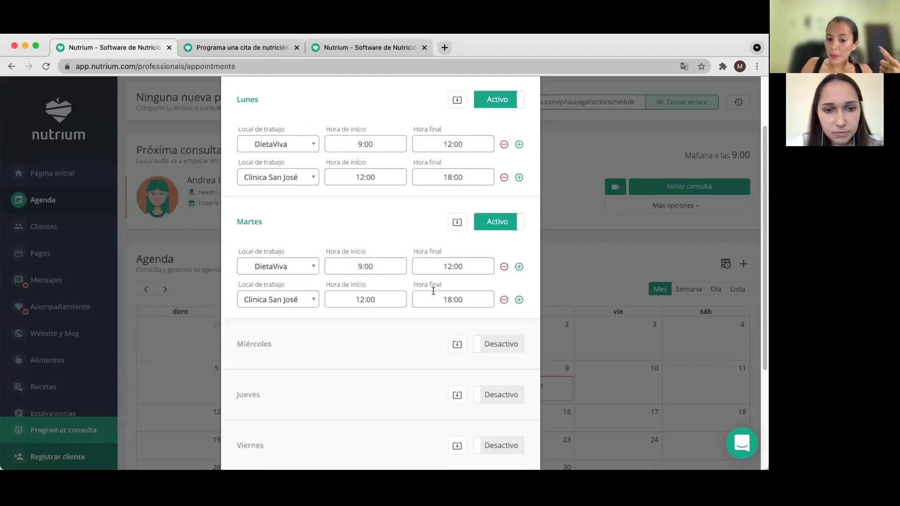
pyautogui.click(514, 345)
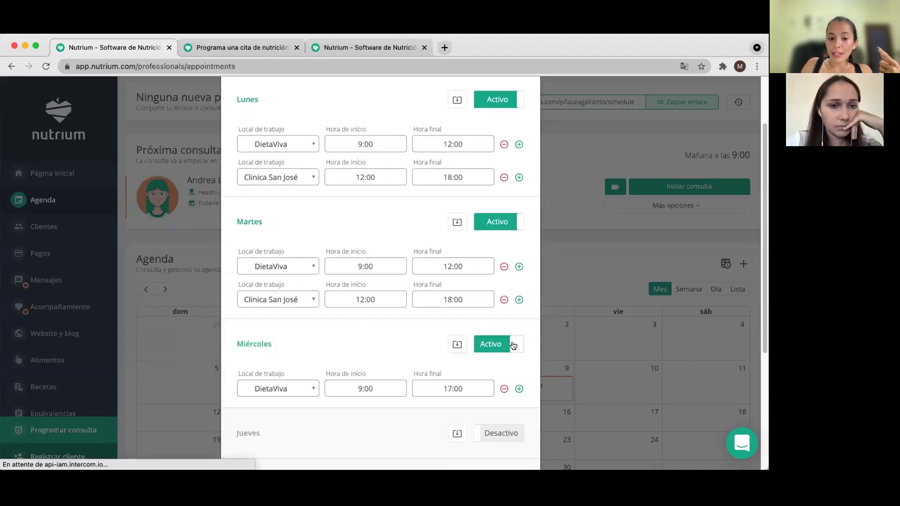
pyautogui.click(303, 389)
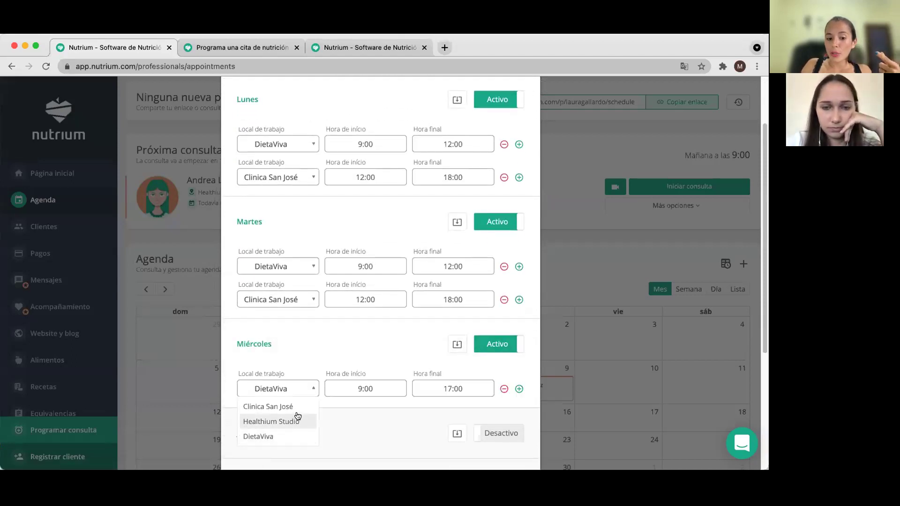
pyautogui.click(284, 407)
pyautogui.click(362, 387)
pyautogui.click(349, 322)
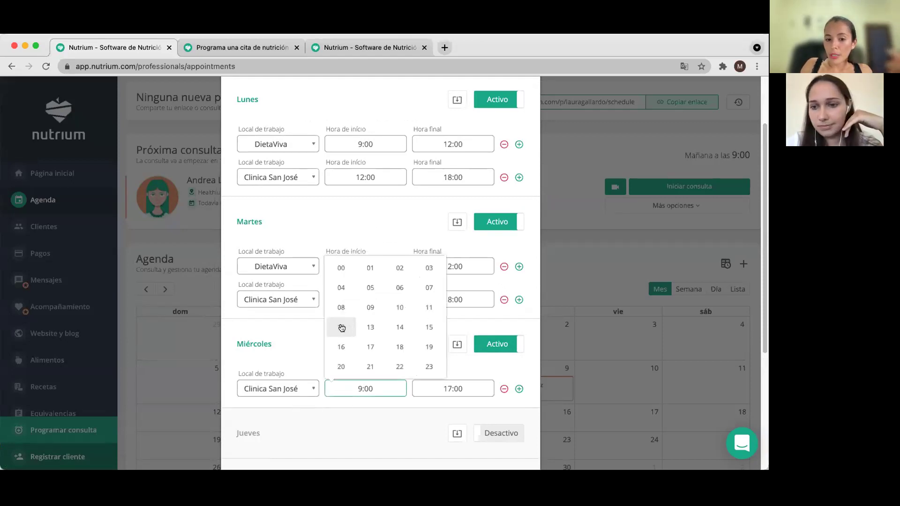
pyautogui.click(342, 327)
pyautogui.click(511, 373)
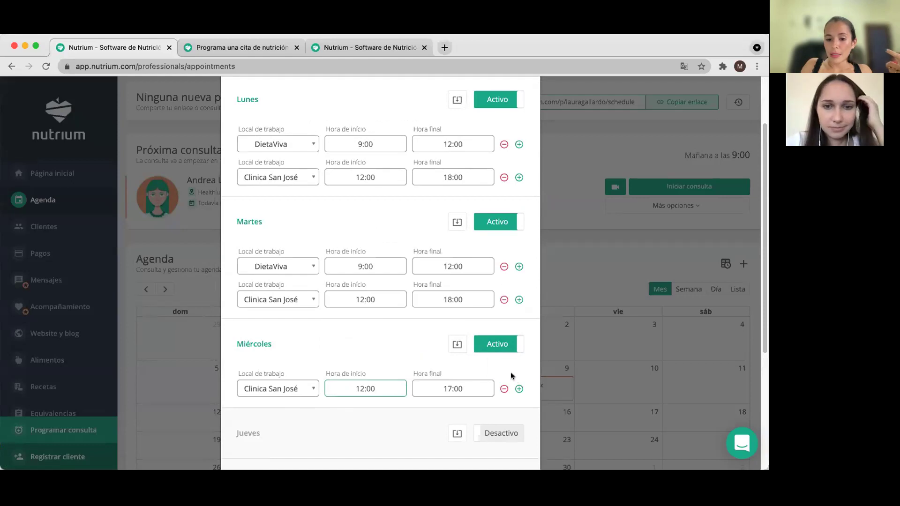
pyautogui.scroll(-1, 443, 380)
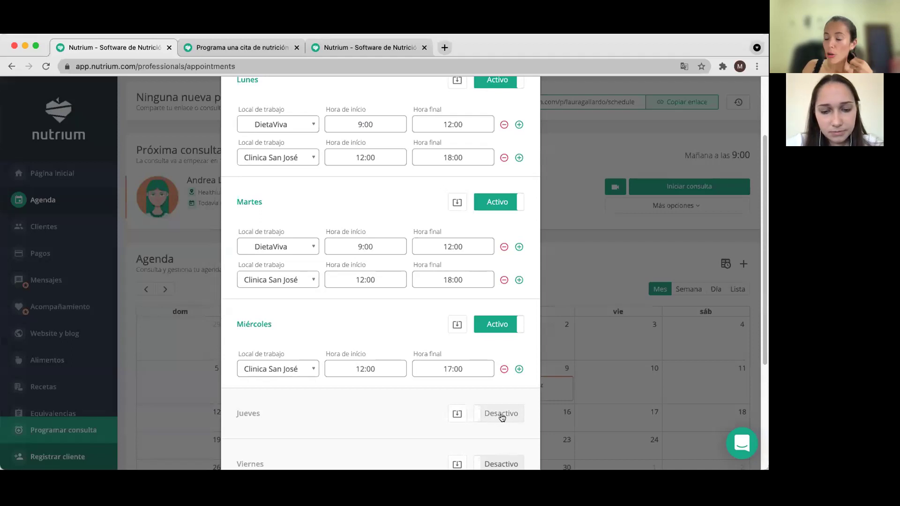
# Save the weekly working hours and reload the patient-facing booking page
pyautogui.scroll(-5, 486, 323)
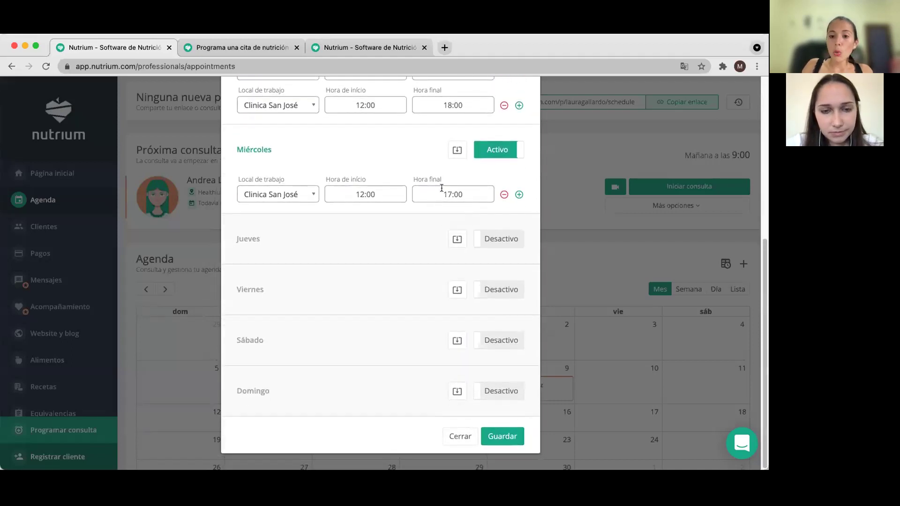
pyautogui.click(498, 435)
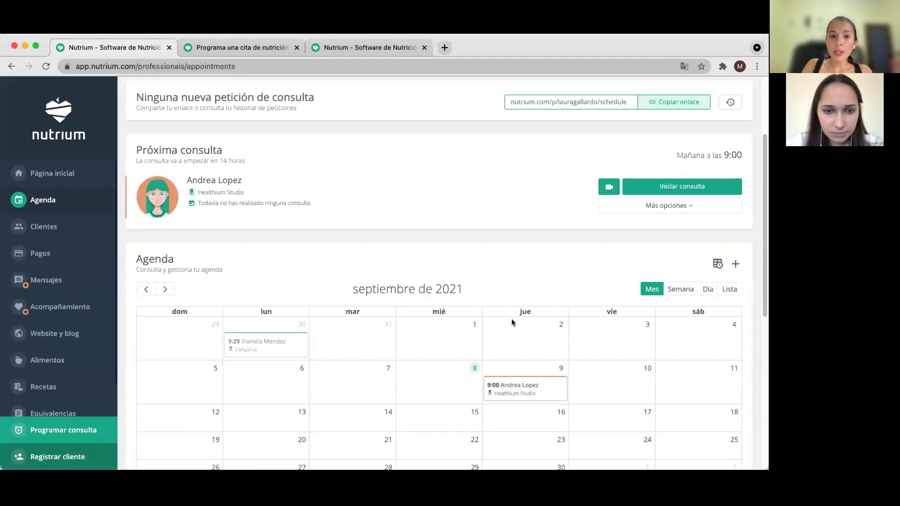
pyautogui.click(230, 47)
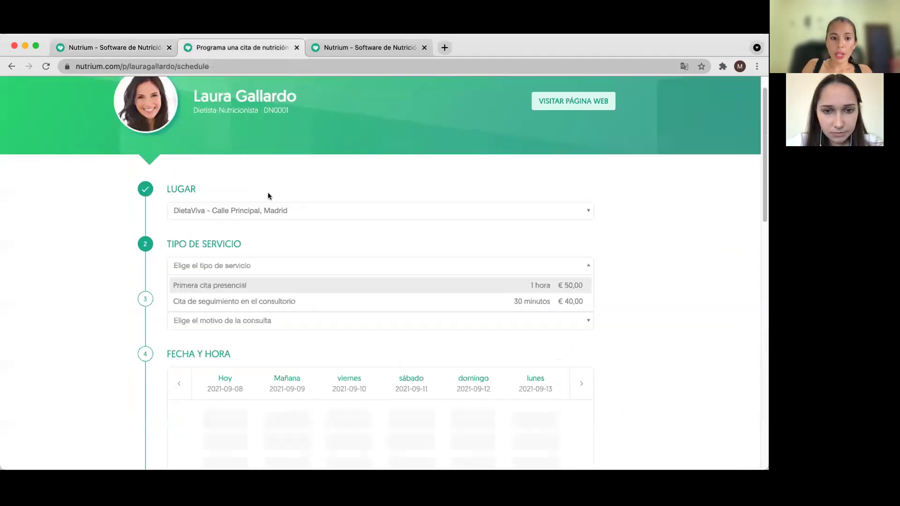
pyautogui.click(257, 62)
pyautogui.press('Return')
# In the booking form, choose DietaViva as the location, Cita de seguimiento en el consultorio as the service and Gestión de peso as the reason
pyautogui.click(262, 208)
pyautogui.click(196, 261)
pyautogui.click(245, 265)
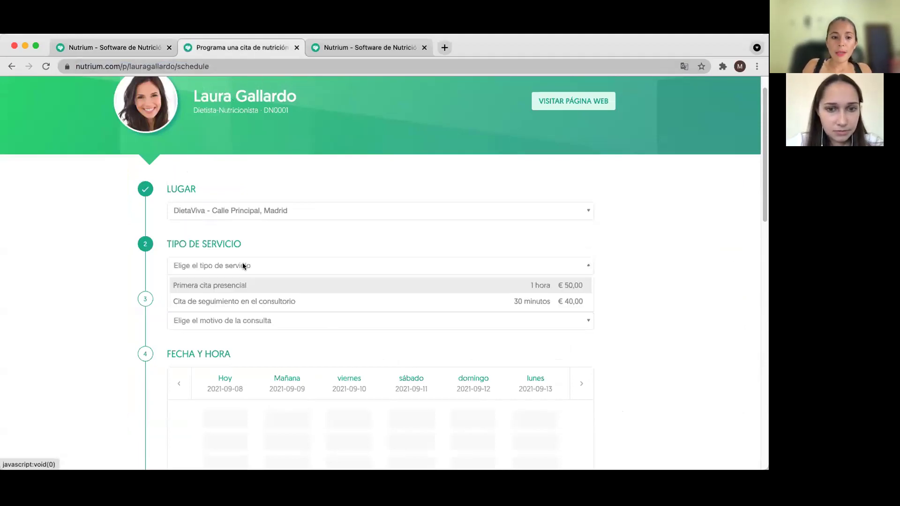
pyautogui.click(242, 301)
pyautogui.click(260, 320)
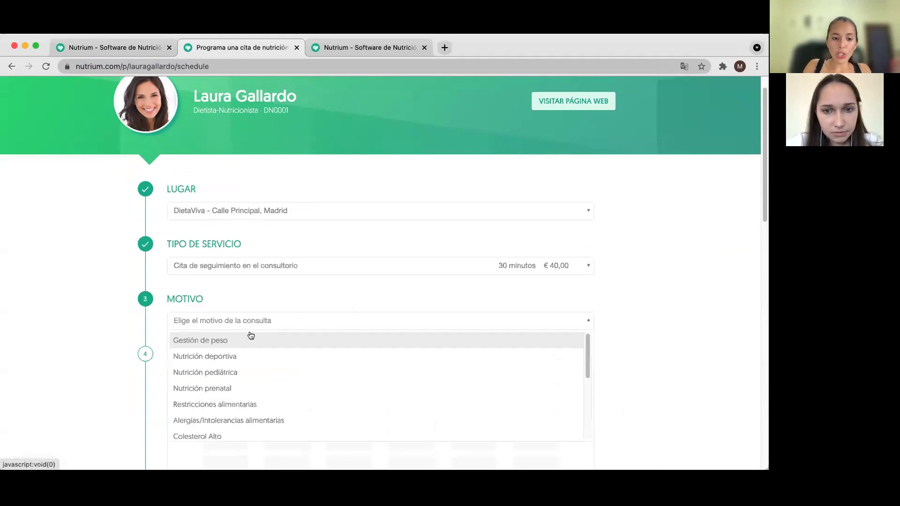
pyautogui.click(248, 340)
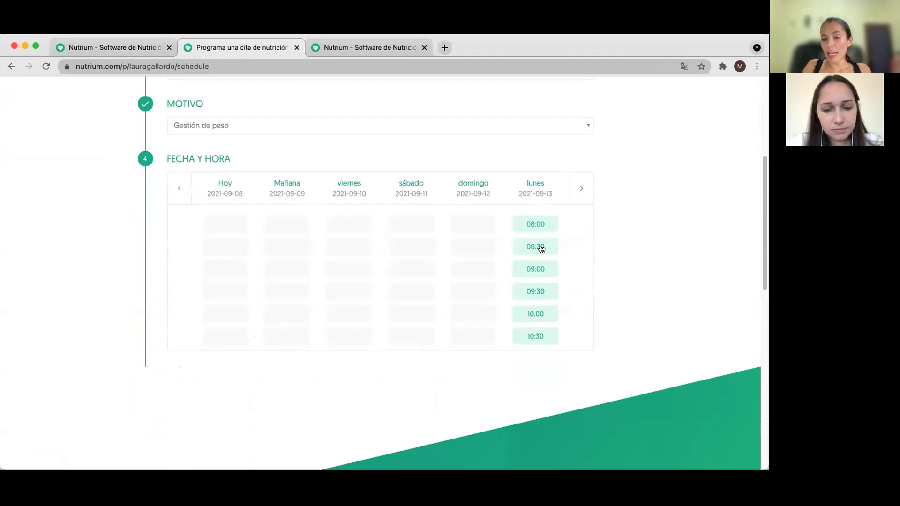
# Examine the bookable time slots under Fecha y hora and compare the durations of the service types offered at DietaViva
pyautogui.press('super+minus')
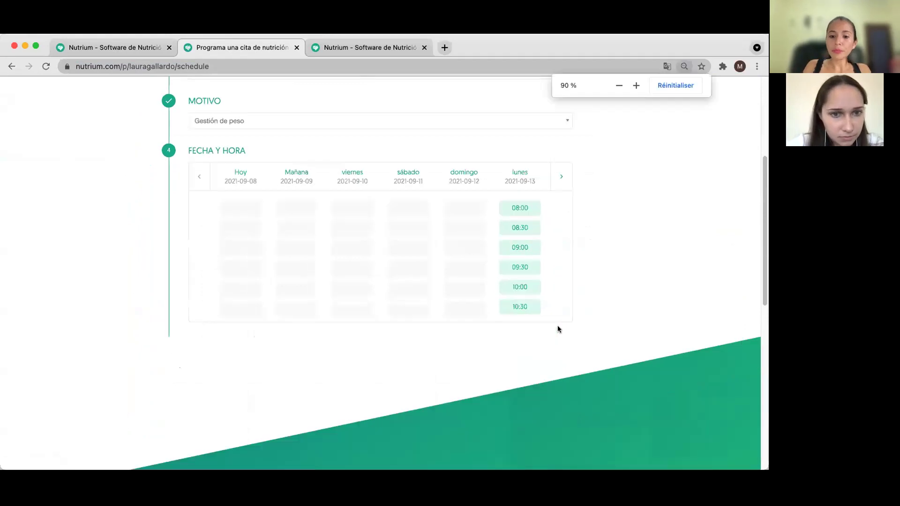
pyautogui.scroll(-4, 518, 209)
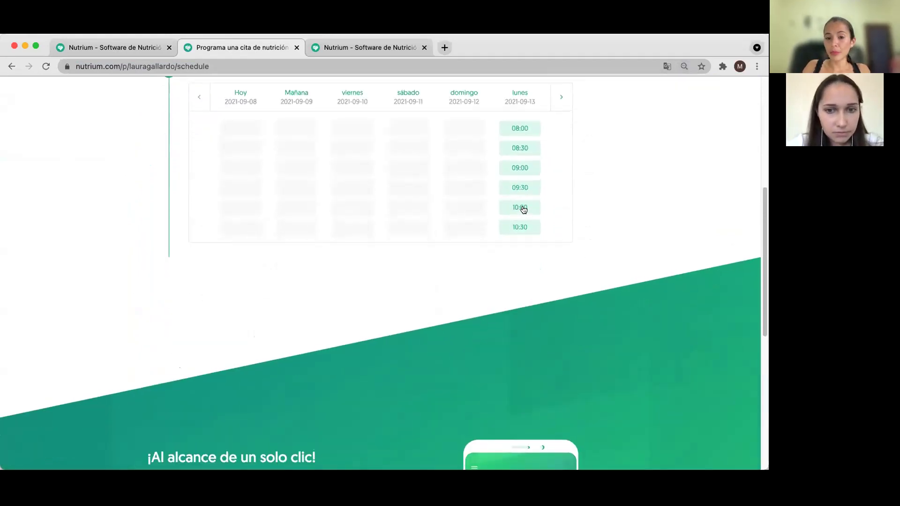
pyautogui.scroll(3, 525, 234)
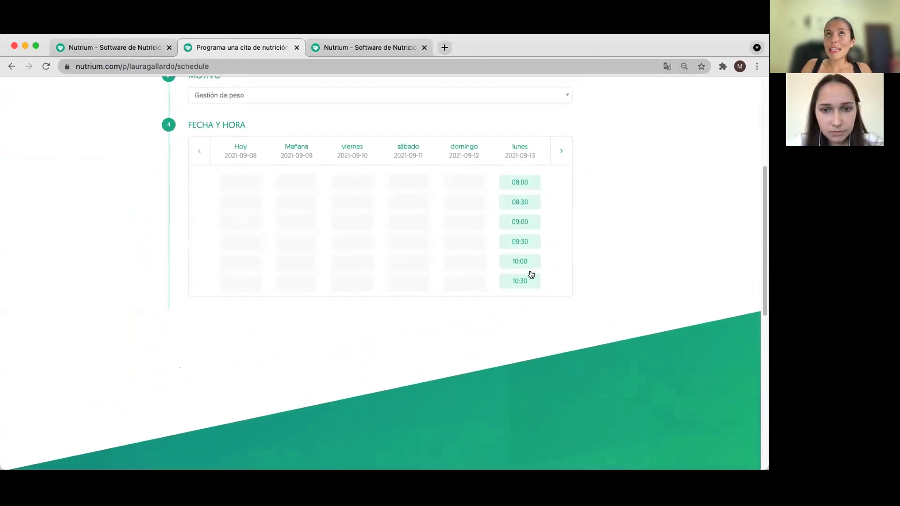
pyautogui.scroll(1, 528, 260)
pyautogui.scroll(5, 528, 259)
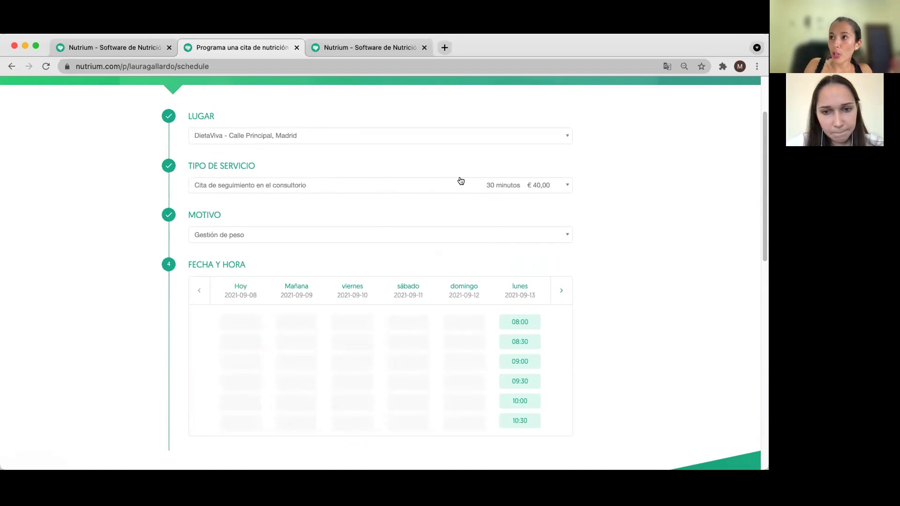
pyautogui.click(507, 188)
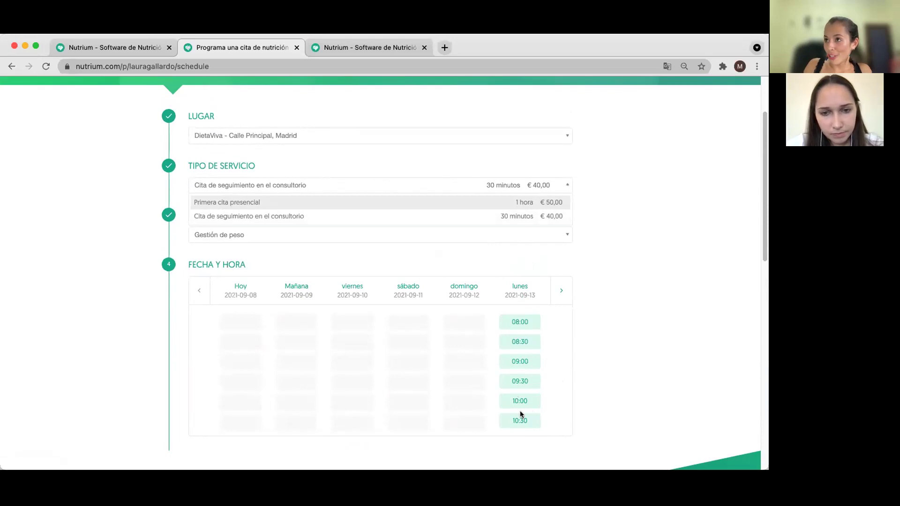
pyautogui.click(557, 367)
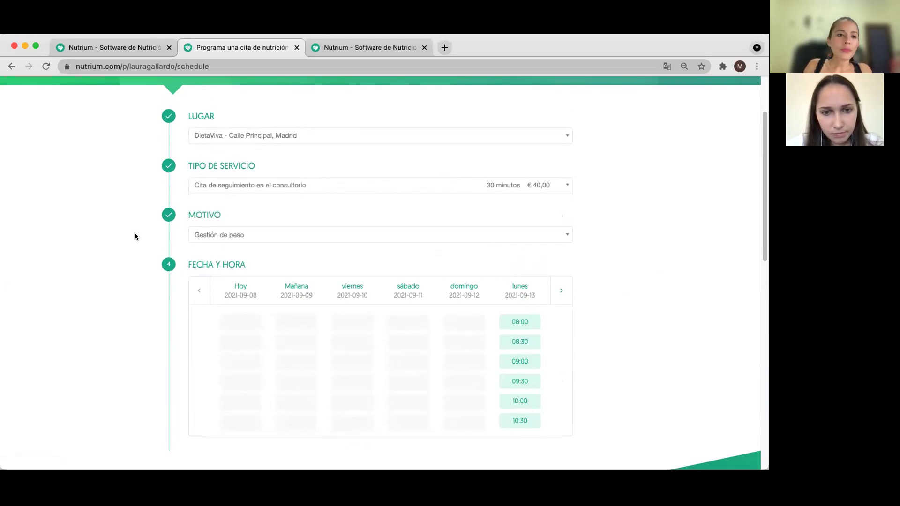
pyautogui.scroll(3, 330, 185)
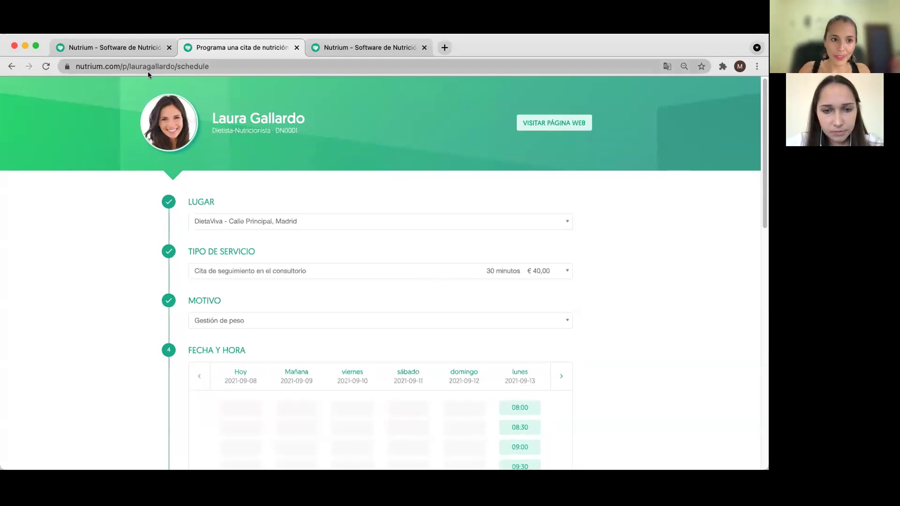
# Return to the professional's agenda and start scheduling a client appointment on 10 September 2021 at 9:00
pyautogui.click(130, 43)
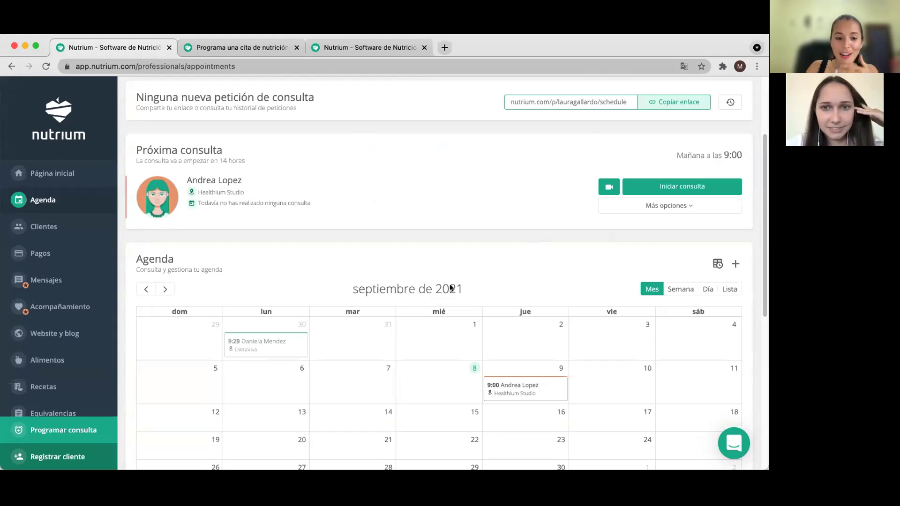
pyautogui.scroll(-1, 553, 294)
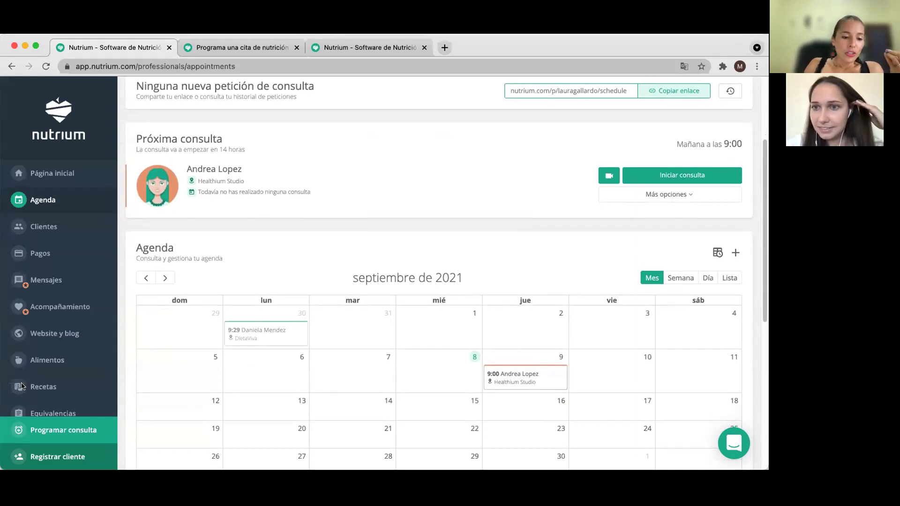
pyautogui.click(63, 434)
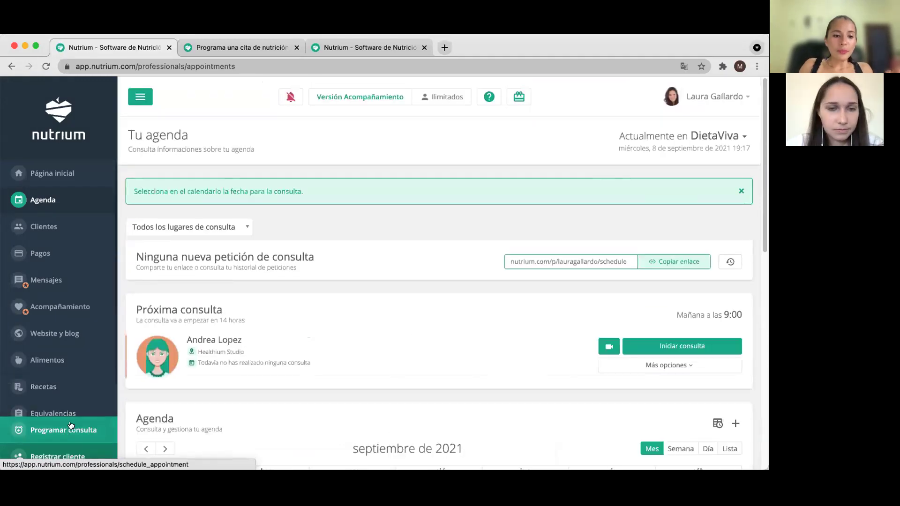
pyautogui.scroll(-6, 339, 236)
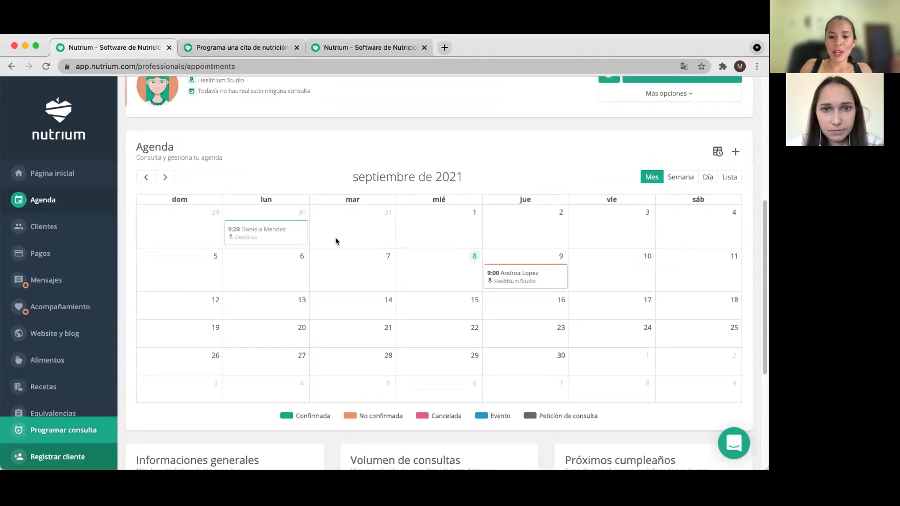
pyautogui.click(626, 258)
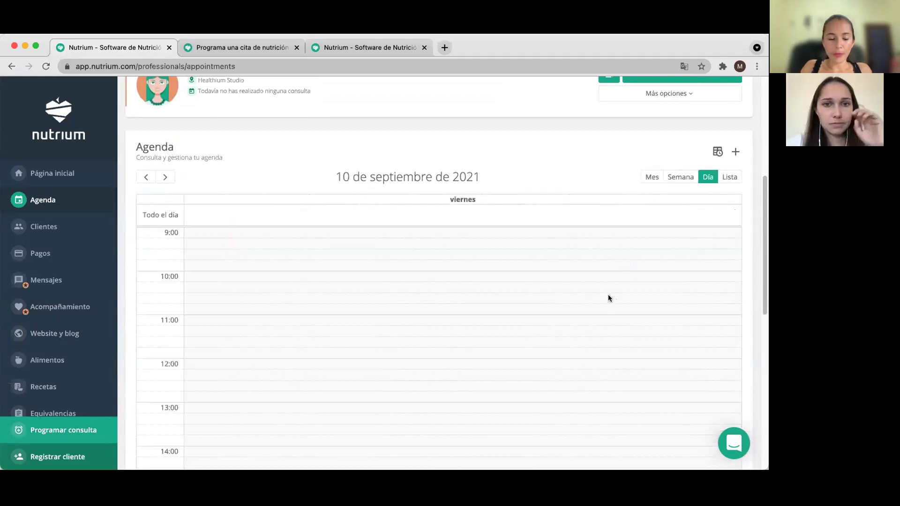
pyautogui.click(279, 236)
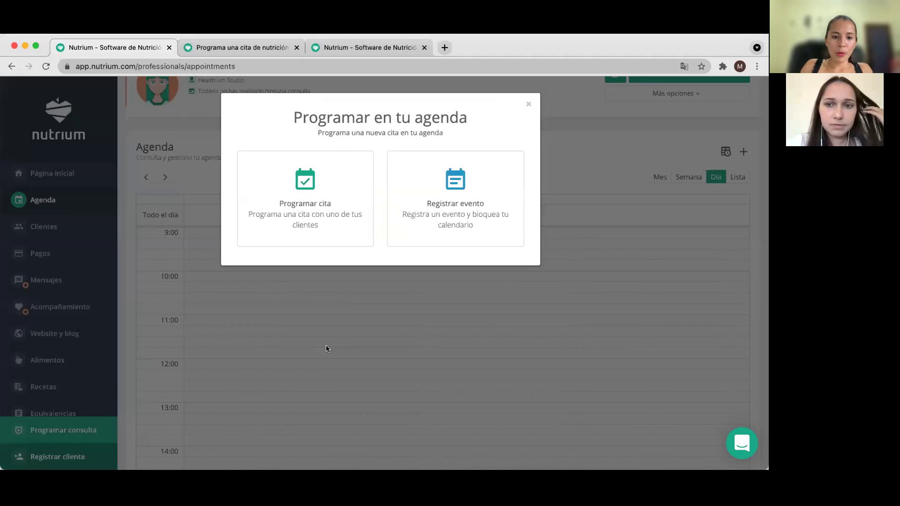
pyautogui.click(305, 216)
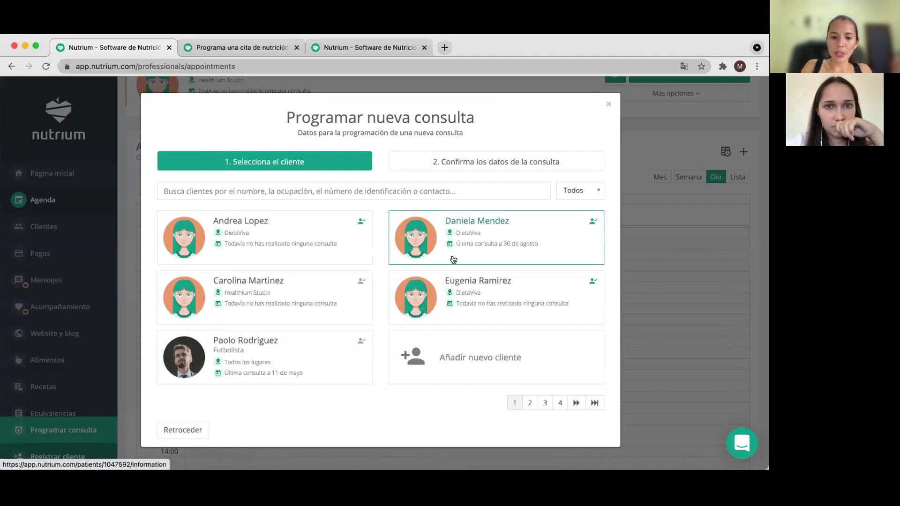
# Select the DietaViva client last seen on 30 de agosto and set the consultation's end to 10/09/2021 9:30
pyautogui.click(486, 228)
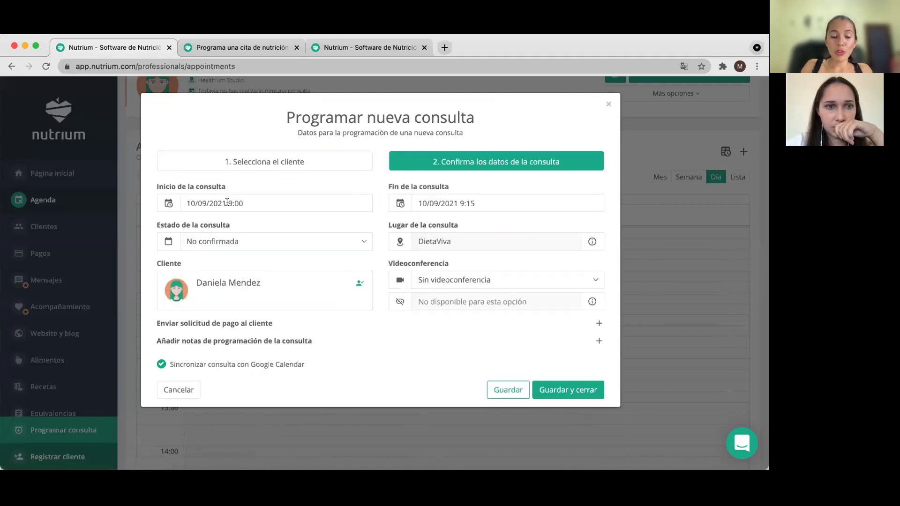
pyautogui.click(458, 202)
pyautogui.click(628, 275)
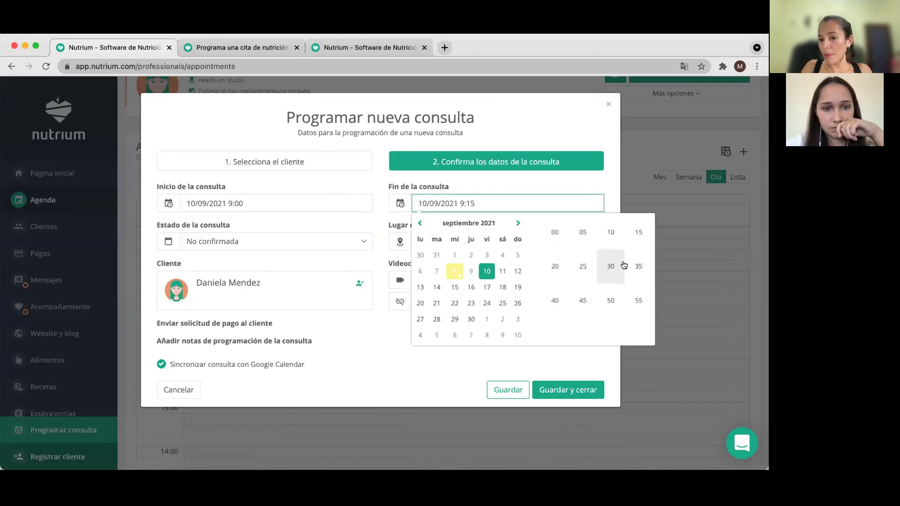
pyautogui.click(611, 264)
pyautogui.click(486, 351)
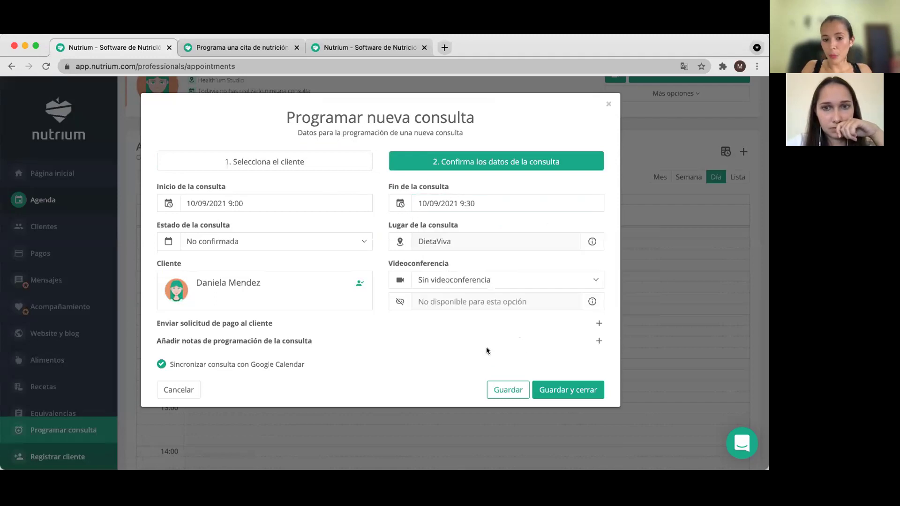
# Set the consultation's status to Confirmada and its videoconference option to Otro servicio
pyautogui.click(206, 247)
pyautogui.click(207, 229)
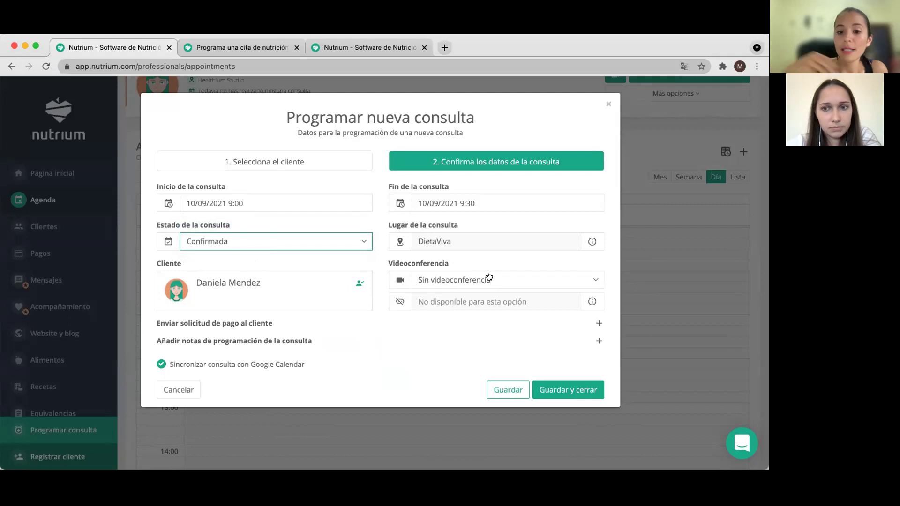
pyautogui.click(466, 280)
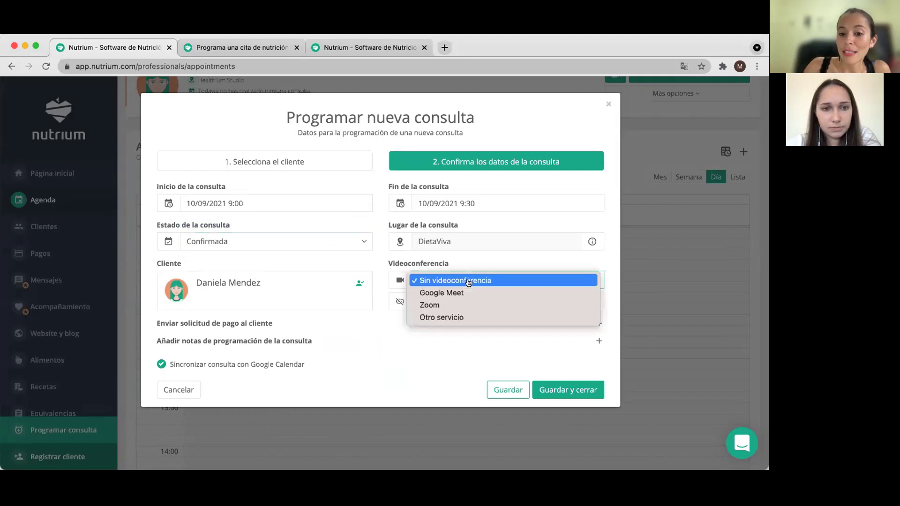
pyautogui.click(544, 321)
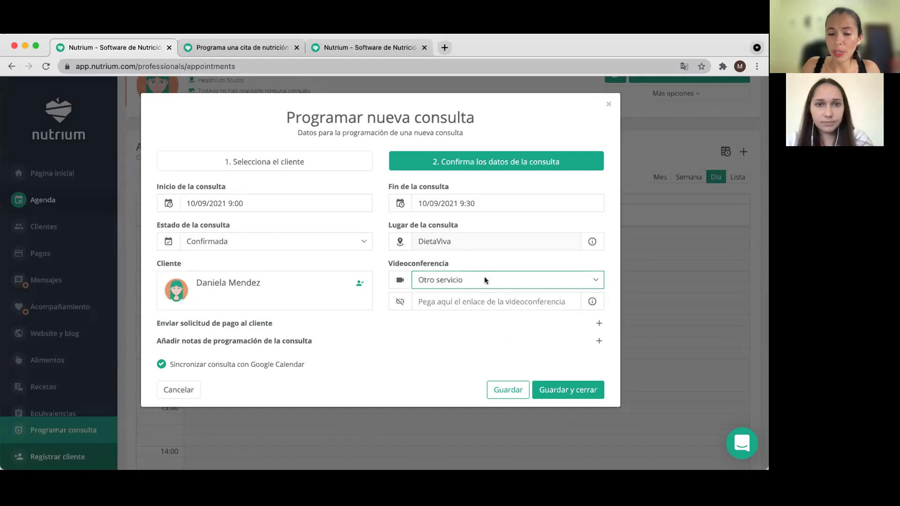
# Switch the videoconference option to Zoom and save the consultation, accepting that it is outside working hours
pyautogui.click(438, 280)
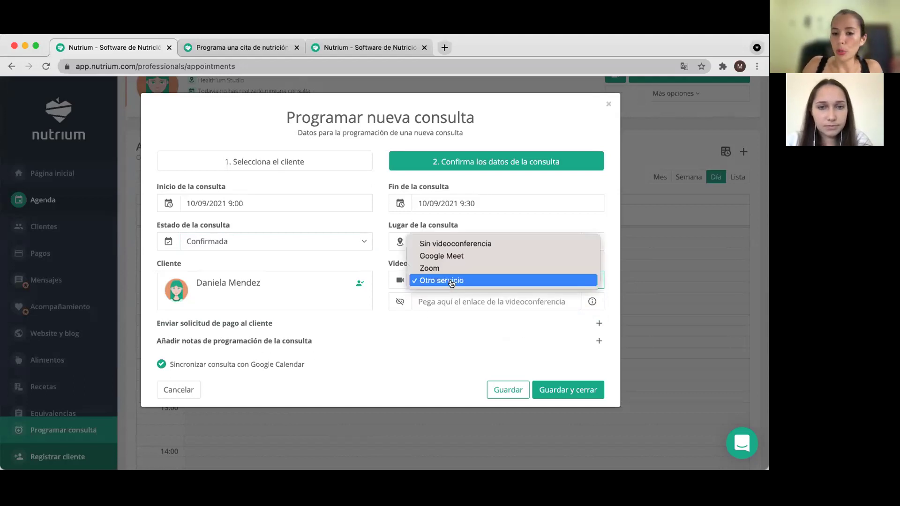
pyautogui.click(448, 267)
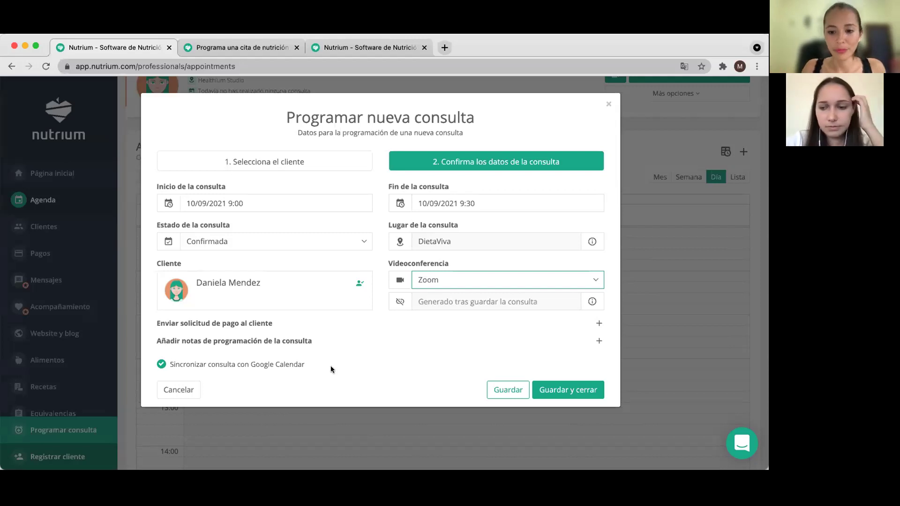
pyautogui.click(558, 391)
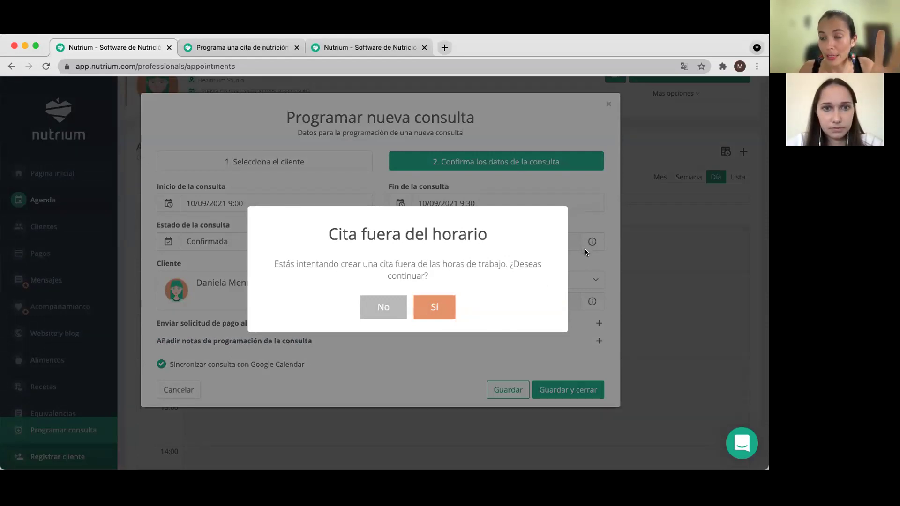
pyautogui.click(432, 310)
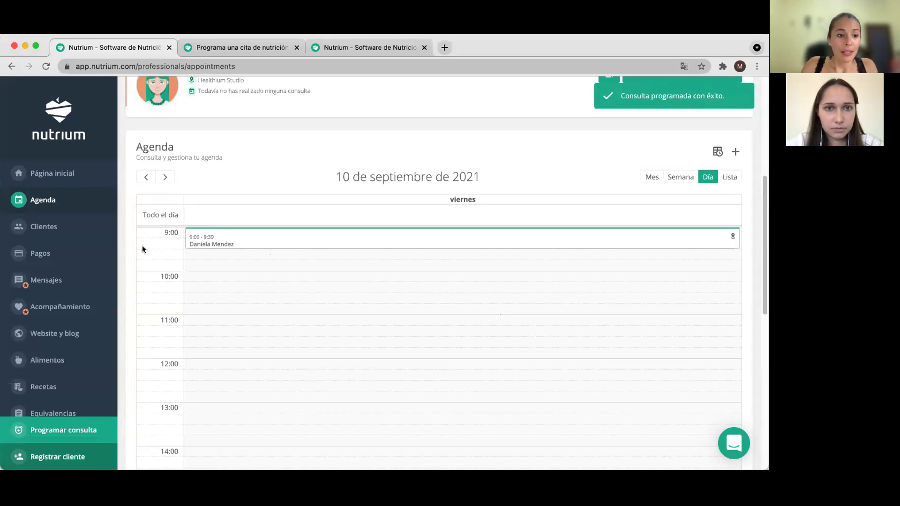
# Start a new e-mail payment request from the payments page and select the first listed client
pyautogui.click(55, 177)
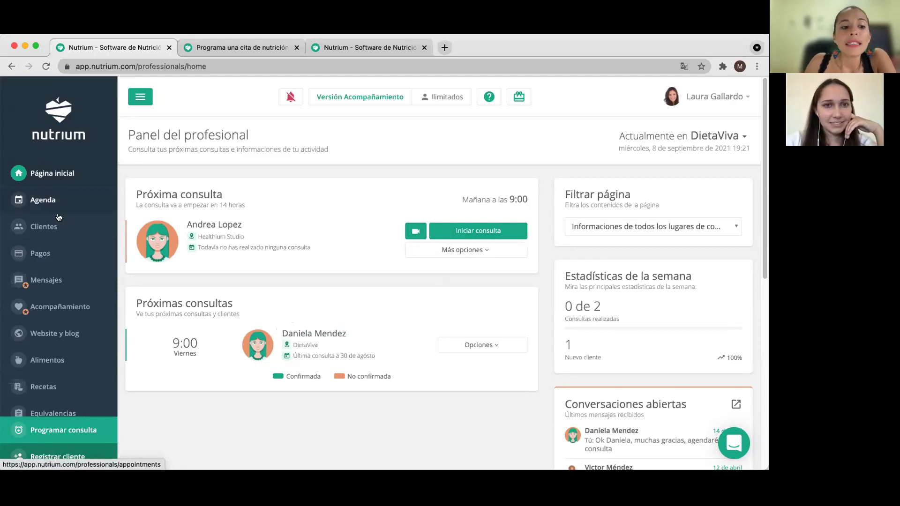
pyautogui.click(59, 253)
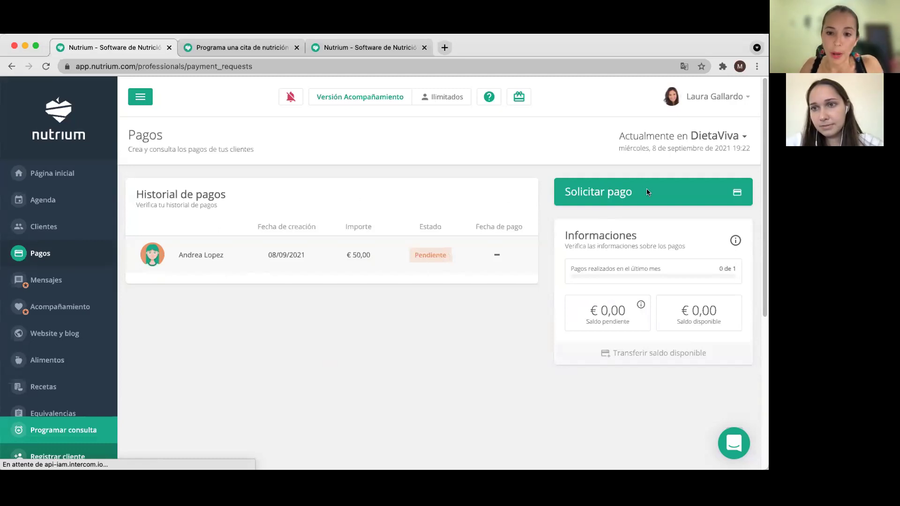
pyautogui.click(608, 195)
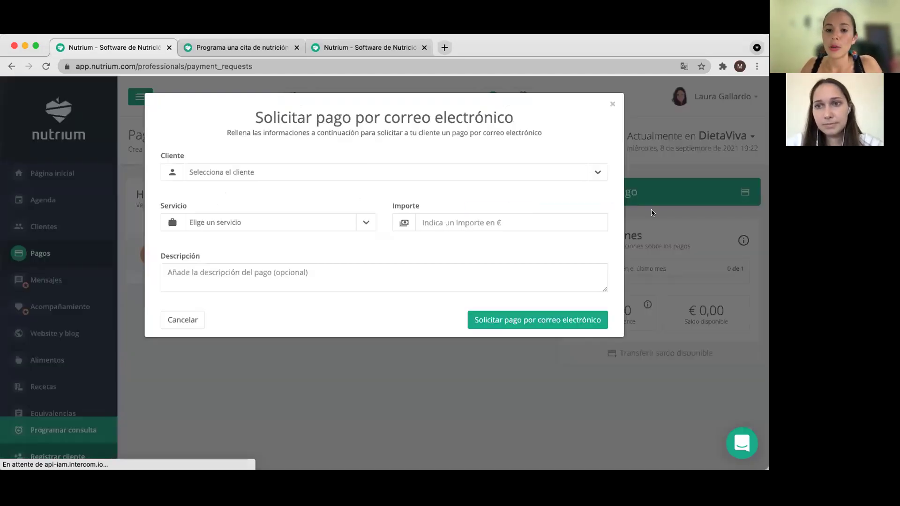
pyautogui.click(283, 172)
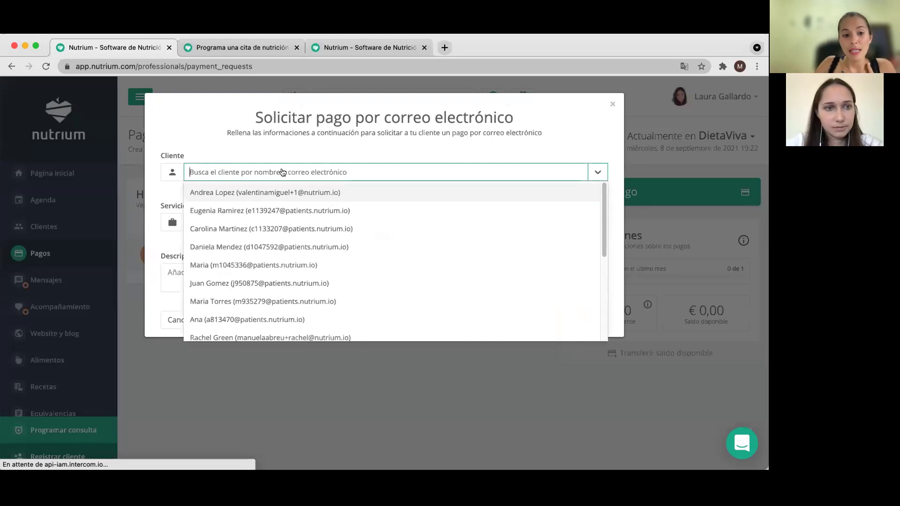
pyautogui.click(218, 198)
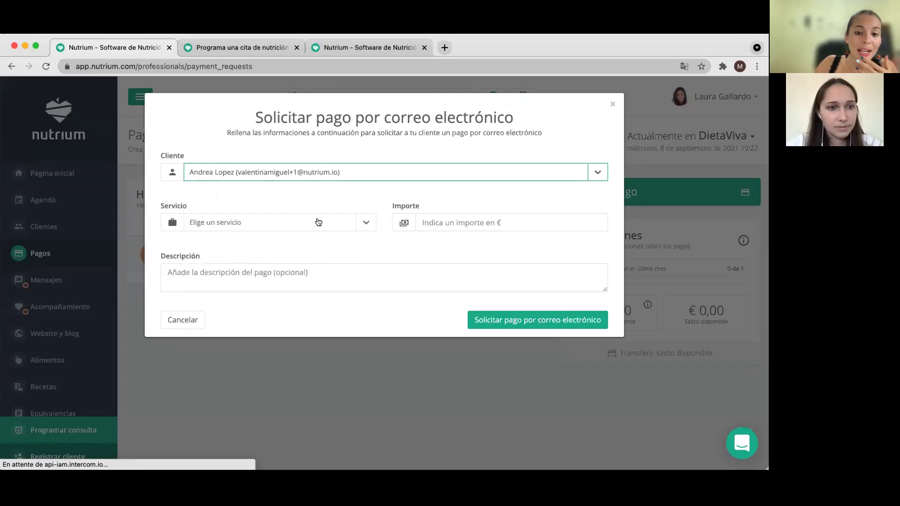
# Choose the service Primera cita presencial for the payment request and send it by e-mail
pyautogui.click(336, 223)
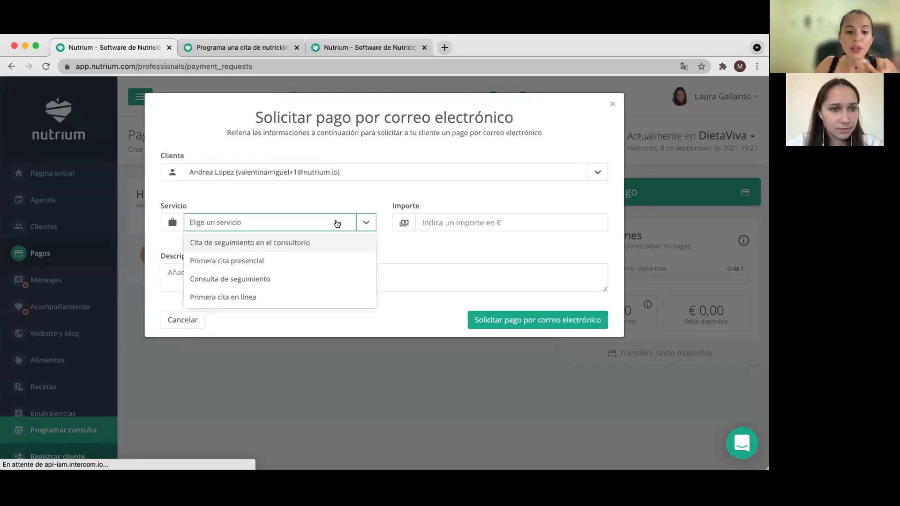
pyautogui.click(289, 261)
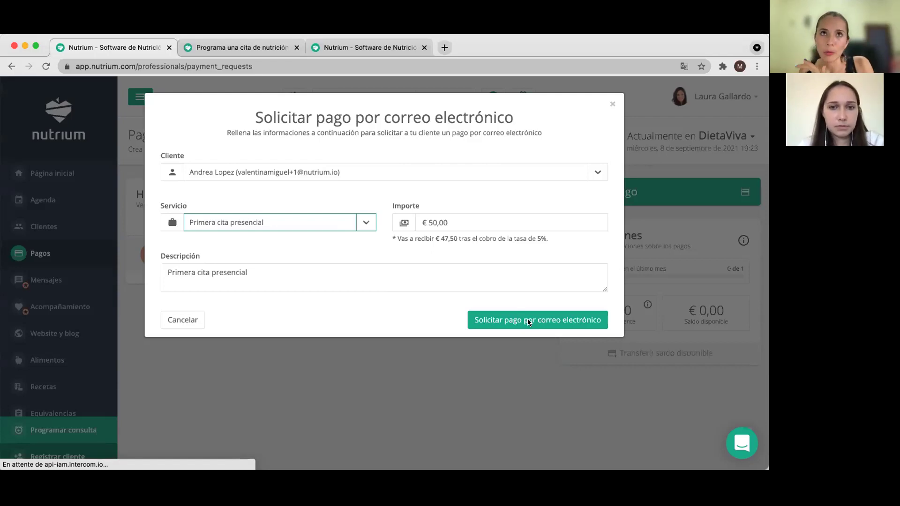
pyautogui.click(509, 318)
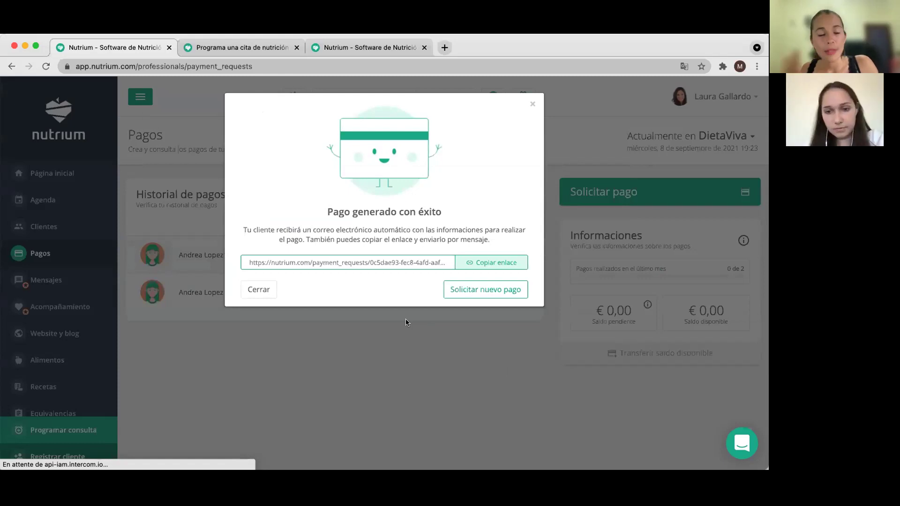
# Copy the link of the generated payment and close the confirmation
pyautogui.click(487, 263)
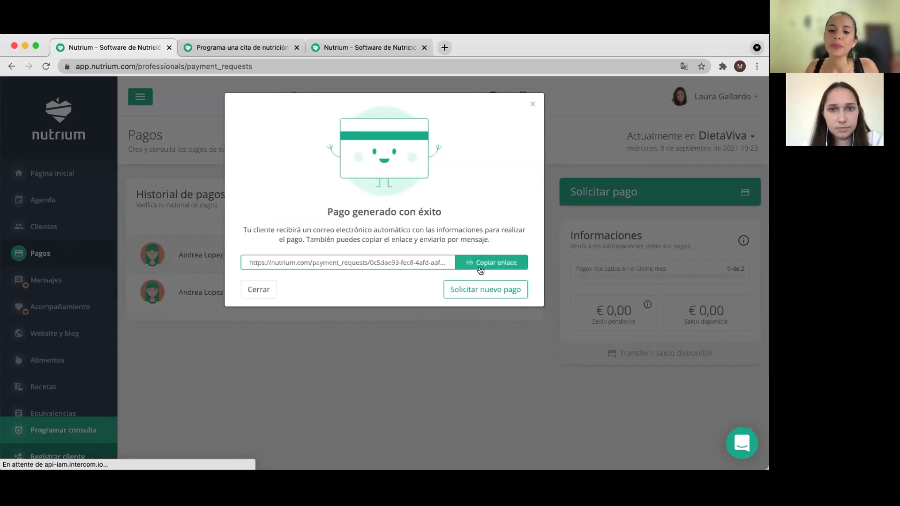
pyautogui.click(259, 290)
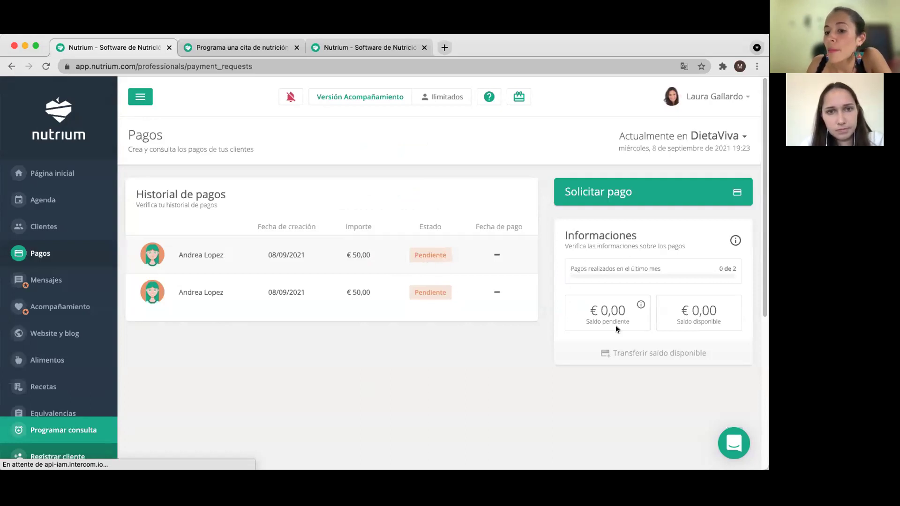
pyautogui.moveTo(640, 305)
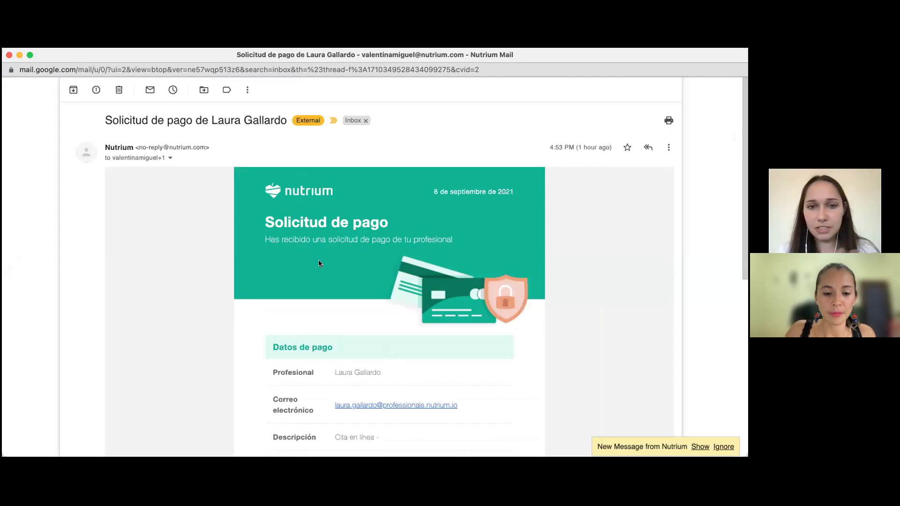
# Review the Solicitud de pago e-mail in Gmail and open its card payment page
pyautogui.scroll(-3, 319, 264)
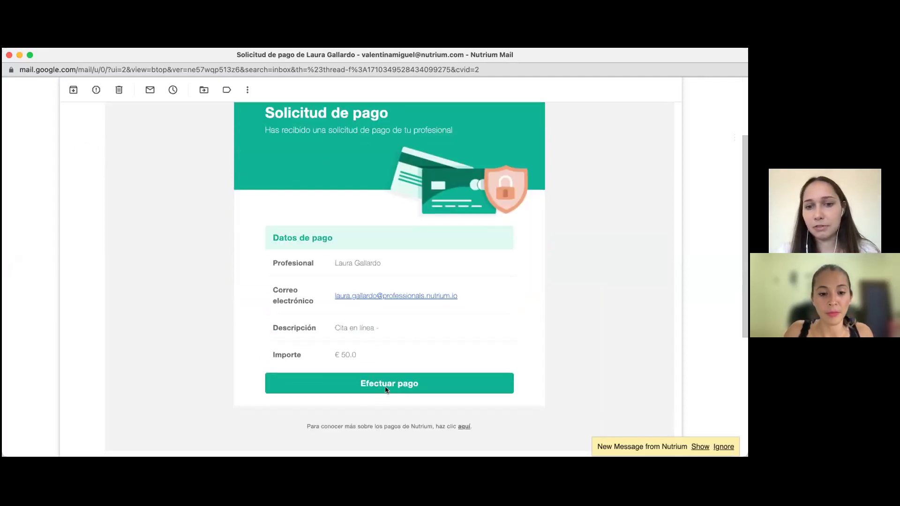
pyautogui.click(412, 384)
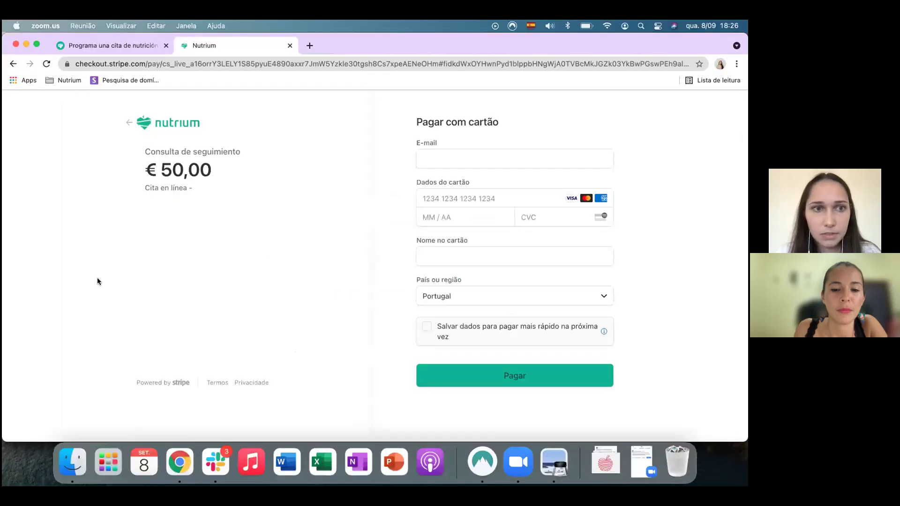
pyautogui.click(98, 276)
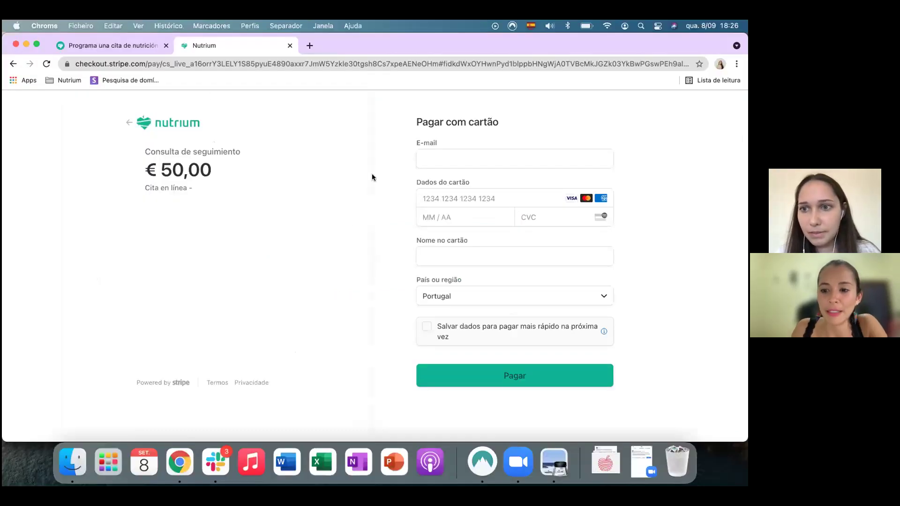
# View the nutritionist's online booking page and return to the checkout to examine the card payment form
pyautogui.click(139, 52)
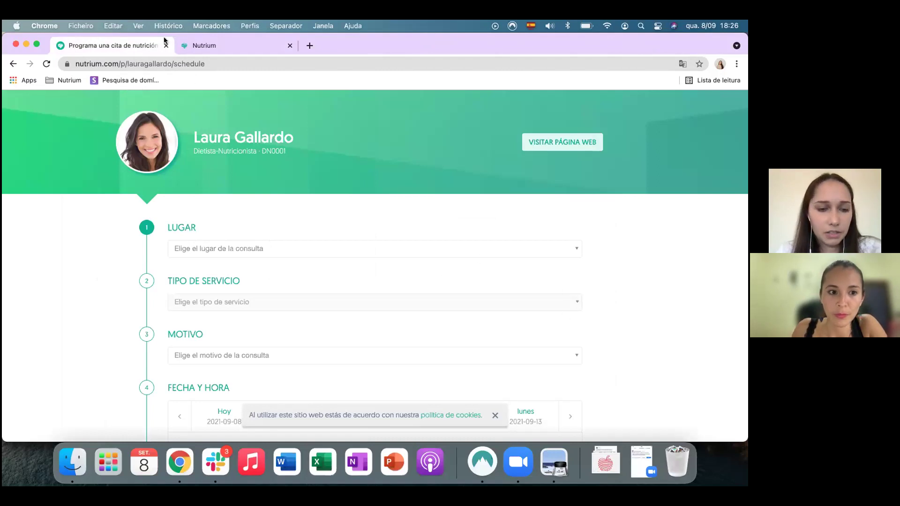
pyautogui.click(216, 45)
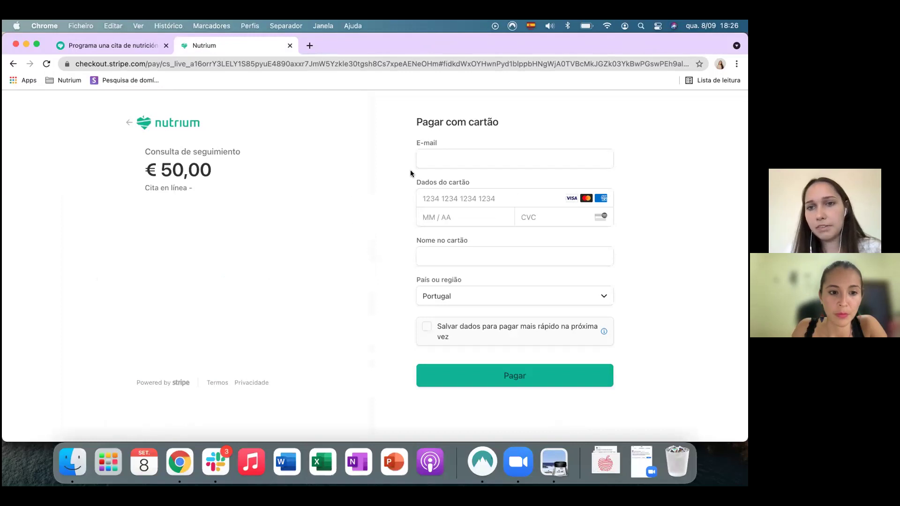
pyautogui.click(455, 157)
pyautogui.click(383, 204)
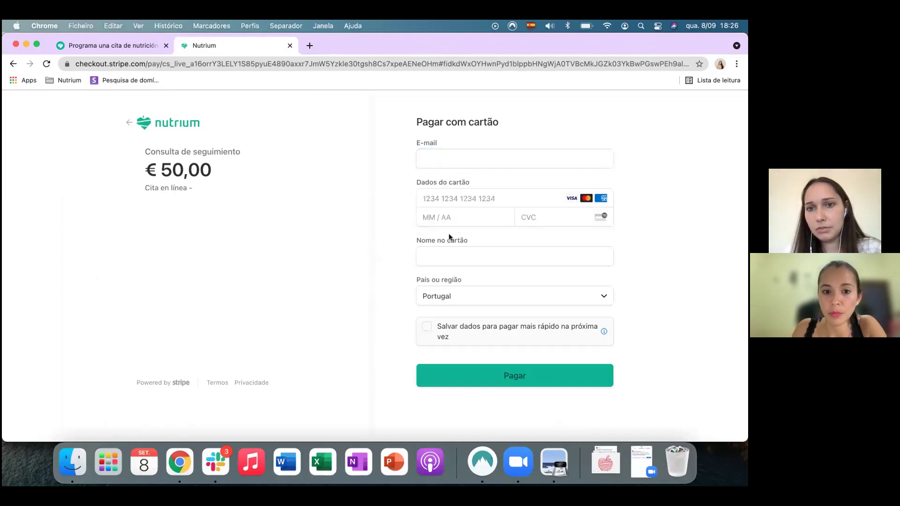